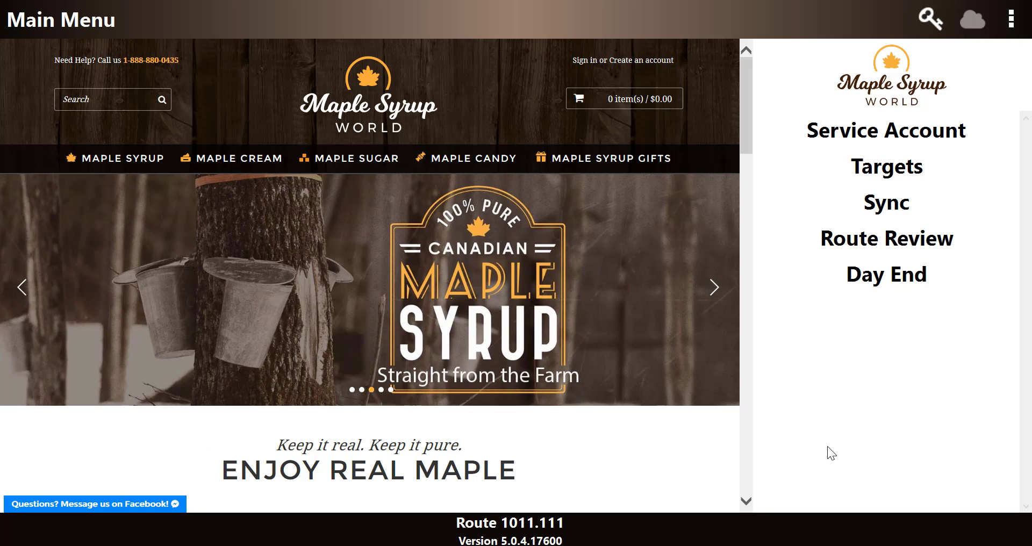
Open account selection for servicing, limit the list to the 8/29/2019 Host Thursday Accounts and select PITA PIT
{"action": "left_click", "coordinate": [913, 133]}
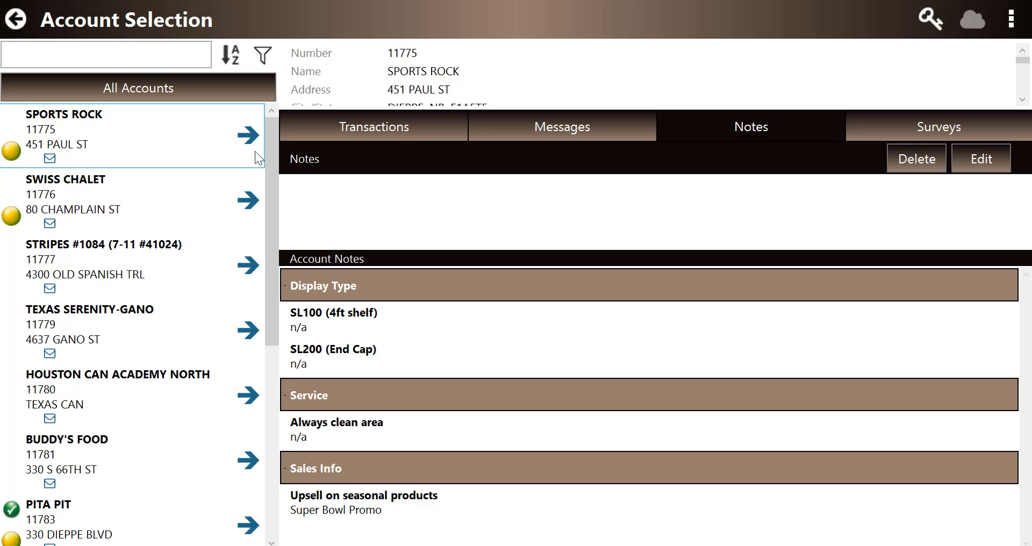
{"action": "left_click", "coordinate": [204, 89]}
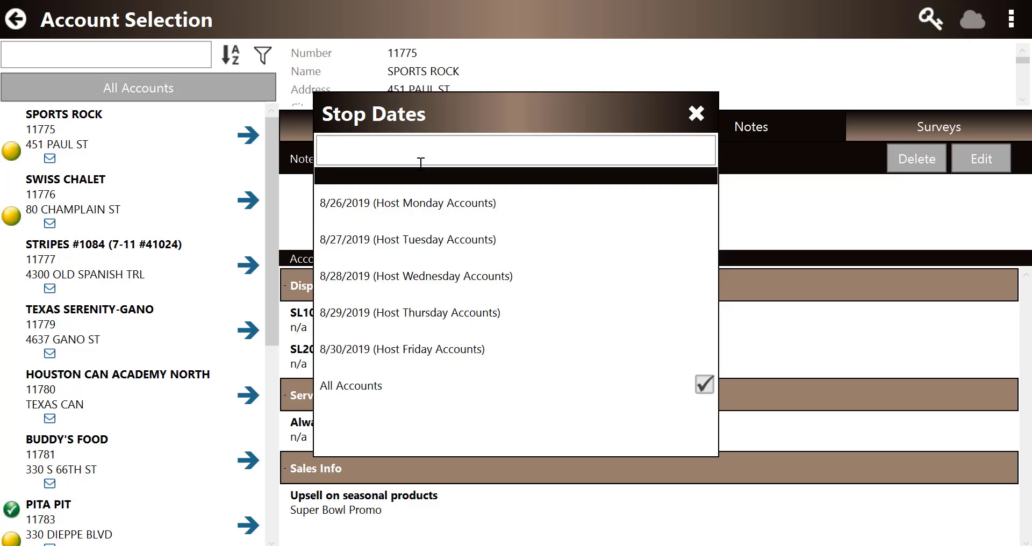
{"action": "left_click", "coordinate": [437, 310]}
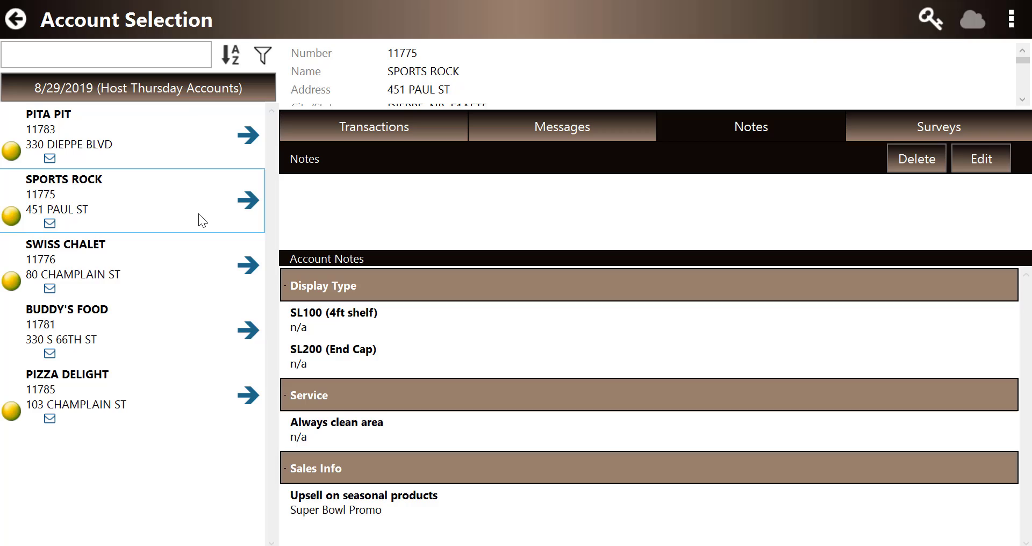
{"action": "left_click", "coordinate": [85, 142]}
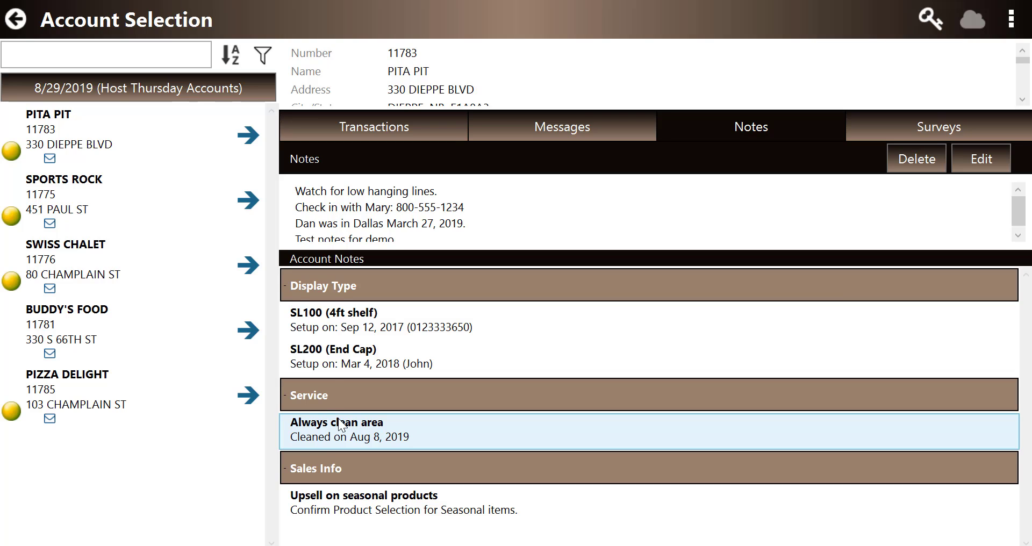
Collapse the Display Type, Service and Sales Info sections of the PITA PIT account notes
{"action": "left_click", "coordinate": [286, 285]}
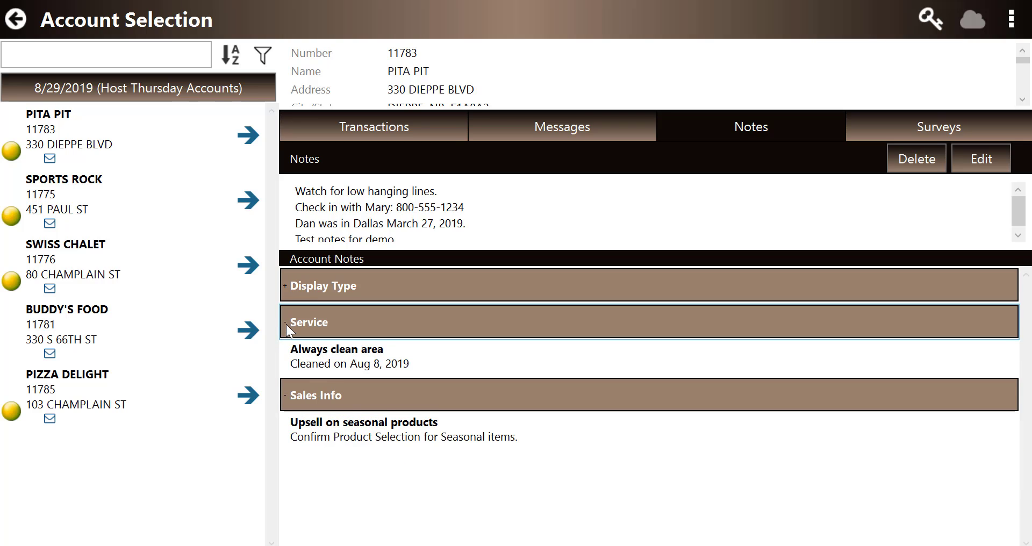
{"action": "left_click", "coordinate": [286, 324]}
{"action": "left_click", "coordinate": [285, 356]}
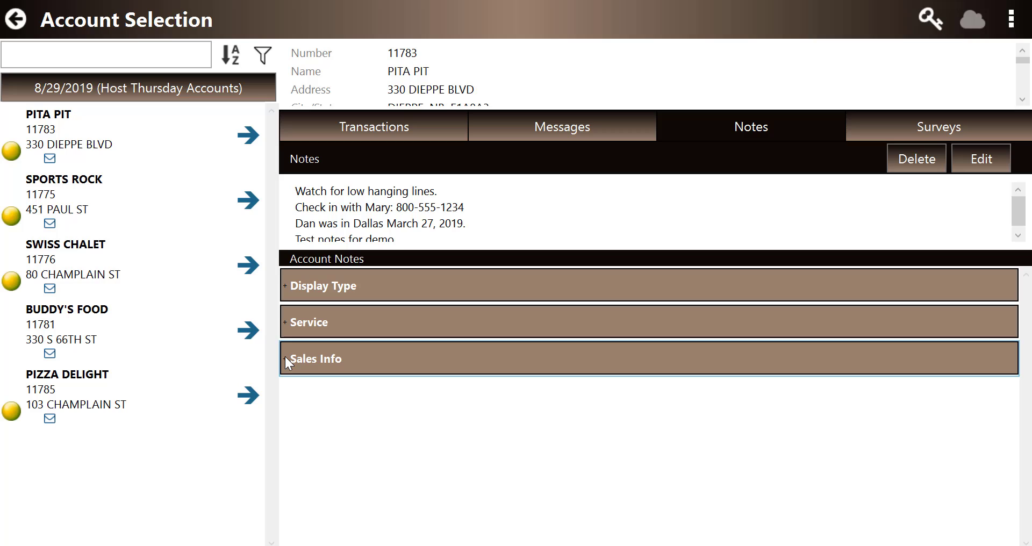
Open the service menu for PITA PIT and review the account's transactions, messages and notes
{"action": "left_click", "coordinate": [248, 135]}
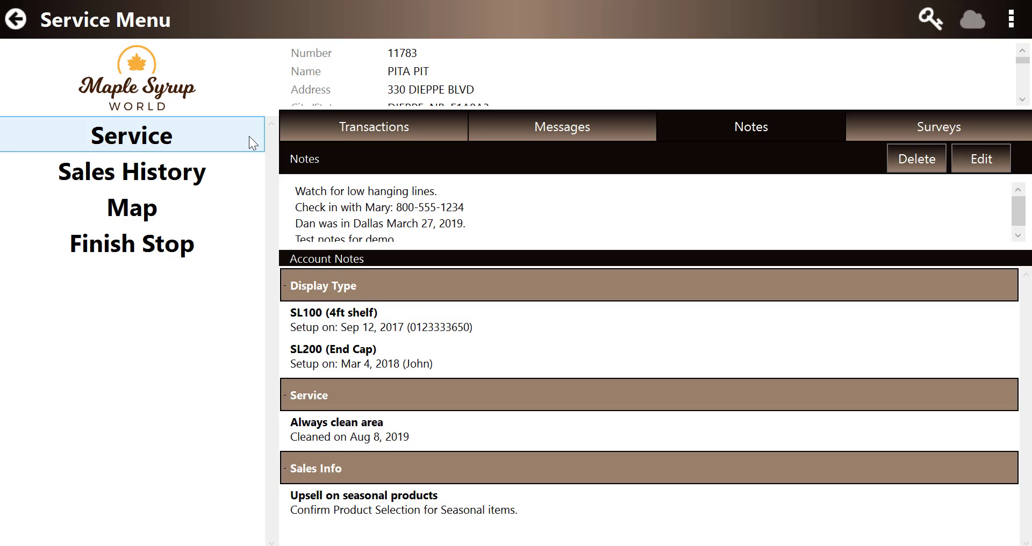
{"action": "left_click", "coordinate": [351, 125]}
{"action": "left_click", "coordinate": [527, 122]}
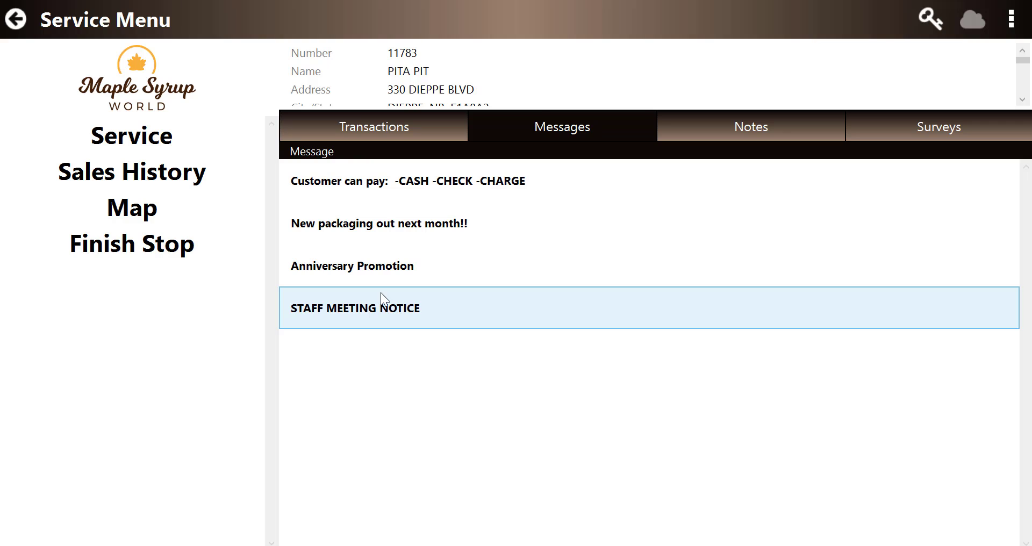
{"action": "left_click", "coordinate": [760, 127]}
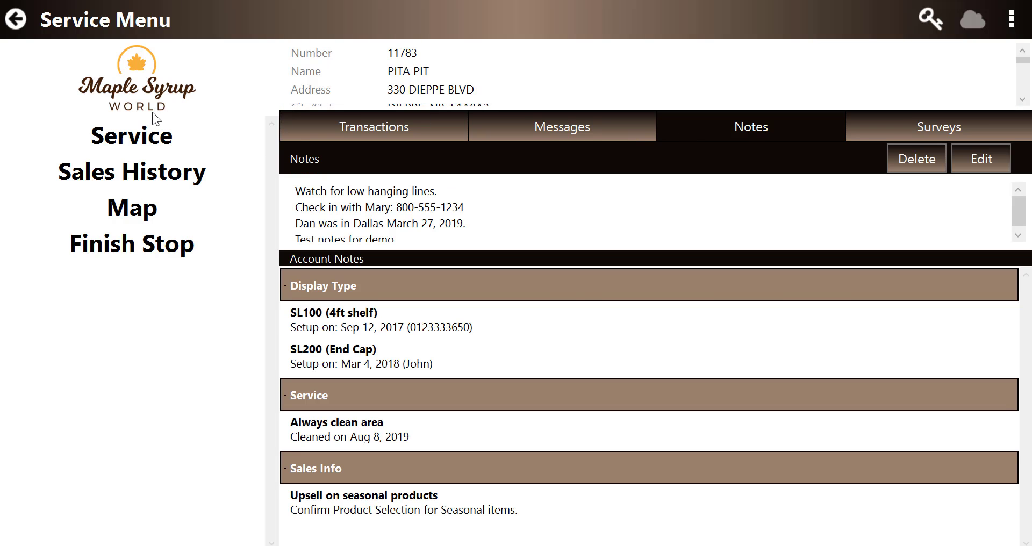
Start a new service ticket for PITA PIT and set the item list filter to All
{"action": "left_click", "coordinate": [149, 131]}
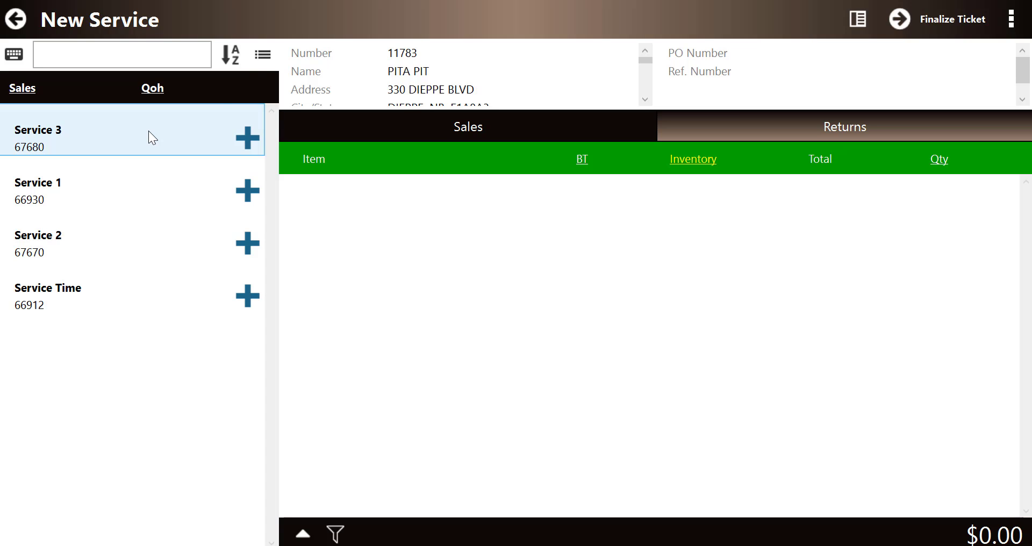
{"action": "left_click", "coordinate": [263, 56]}
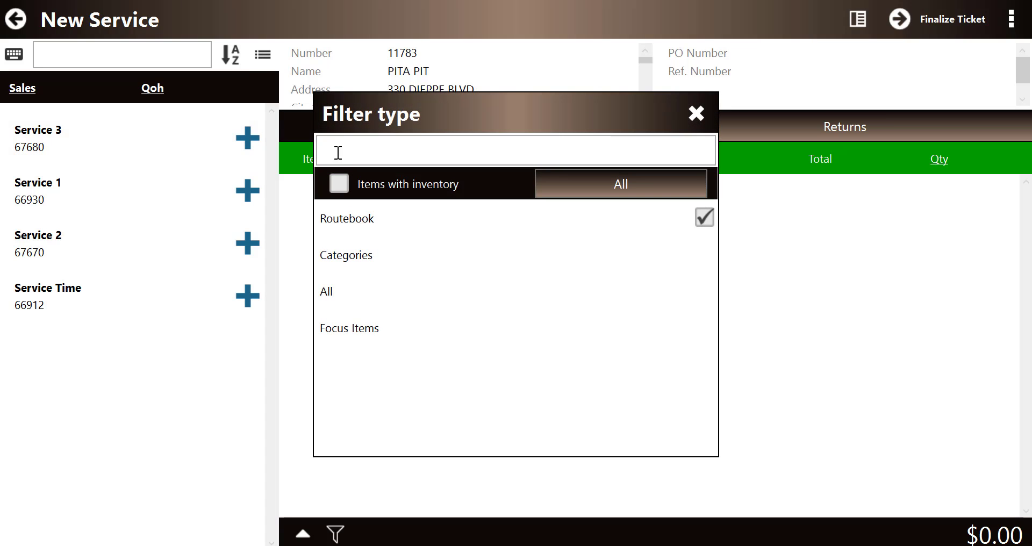
{"action": "left_click", "coordinate": [350, 291]}
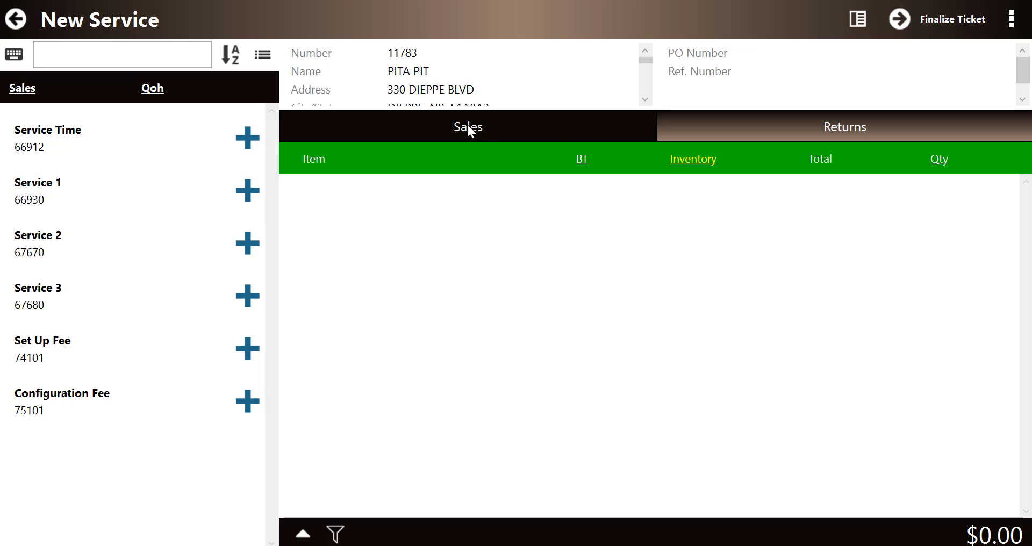
Check the ticket's returns view, then add Service 1 to the sales with a Qty of 1
{"action": "left_click", "coordinate": [771, 132]}
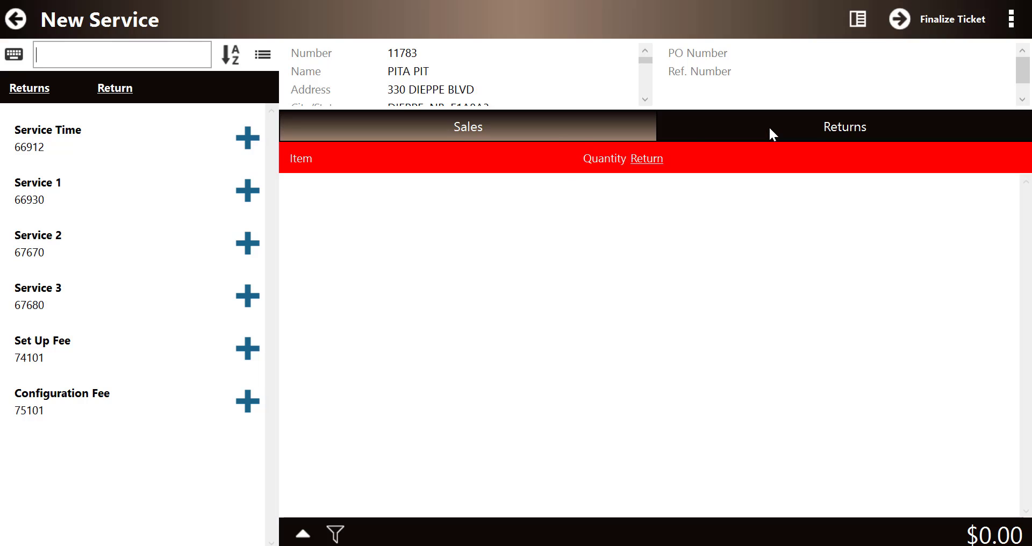
{"action": "left_click", "coordinate": [541, 132]}
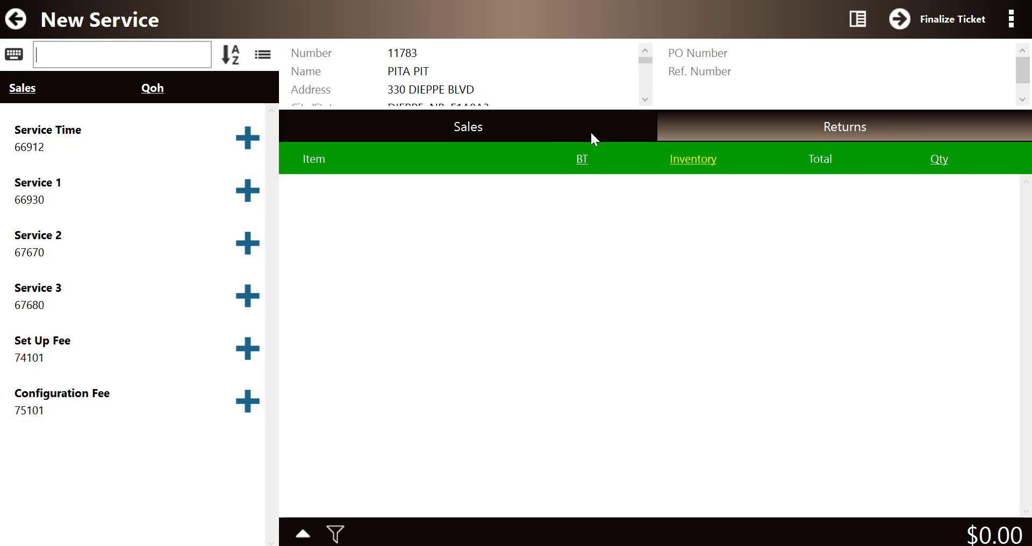
{"action": "left_click", "coordinate": [945, 157]}
{"action": "left_click", "coordinate": [246, 190]}
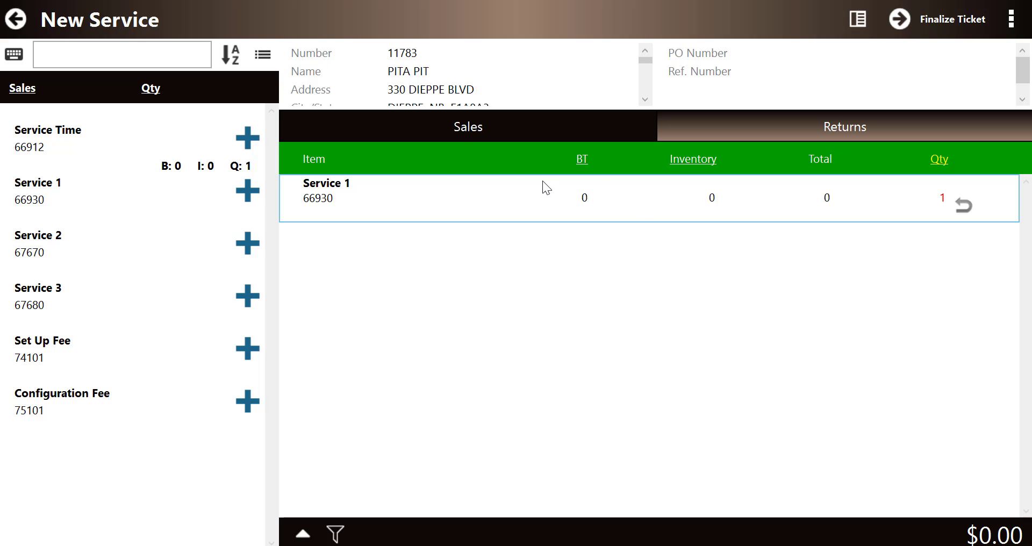
Add Service Time to the ticket's sales and set its second Qty value to 80
{"action": "left_click", "coordinate": [243, 137]}
{"action": "left_click", "coordinate": [940, 243]}
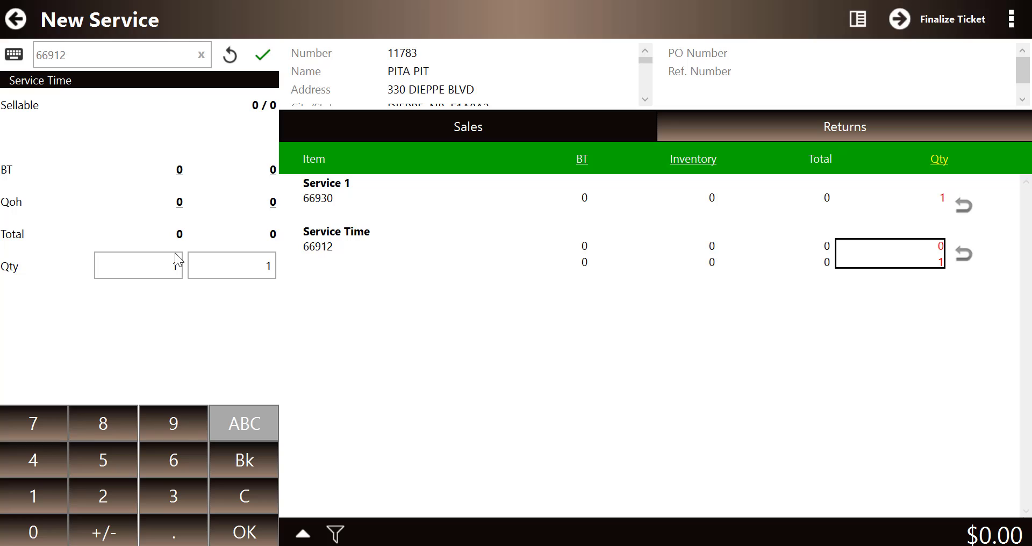
{"action": "left_click", "coordinate": [220, 263]}
{"action": "type", "text": "20"}
{"action": "key", "text": "Return"}
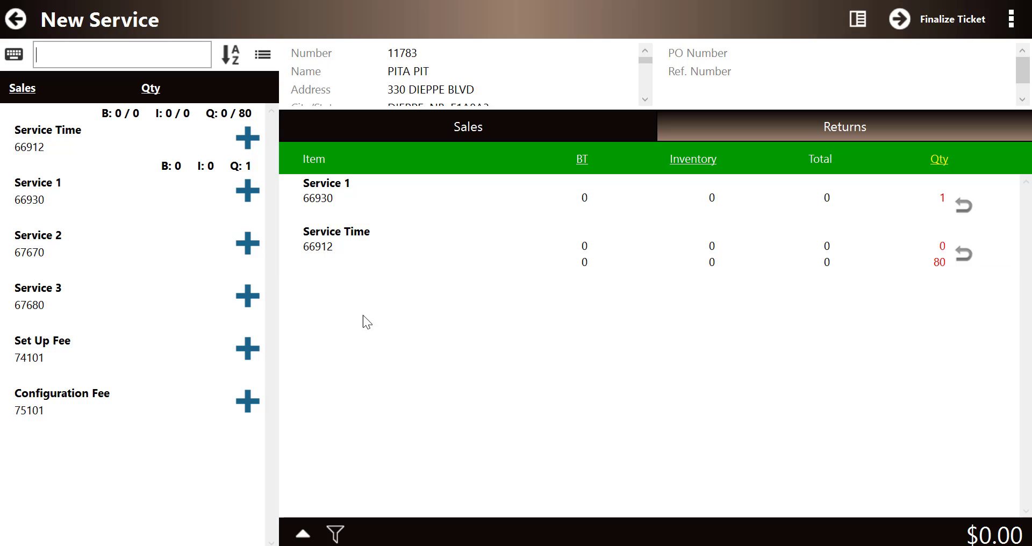
Add one Set Up Fee to the ticket with the detail comment "Installed 10' Freezer"
{"action": "left_click", "coordinate": [247, 349]}
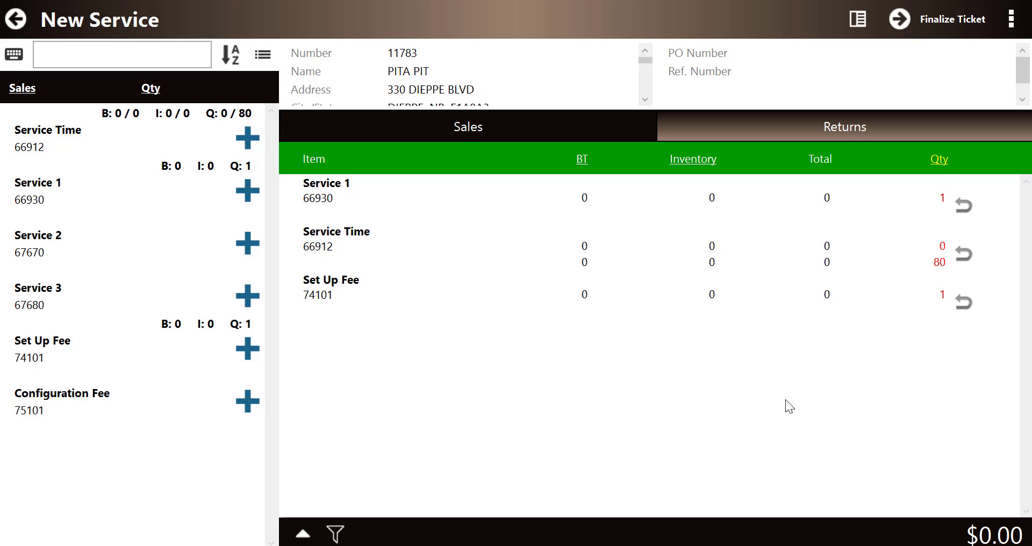
{"action": "right_click", "coordinate": [903, 290]}
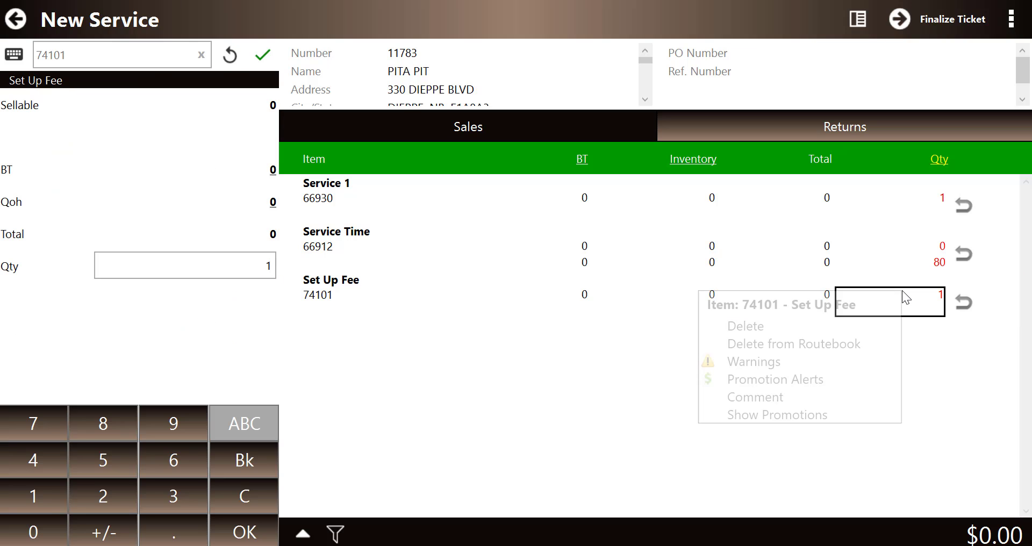
{"action": "left_click", "coordinate": [766, 398]}
{"action": "left_click", "coordinate": [463, 278]}
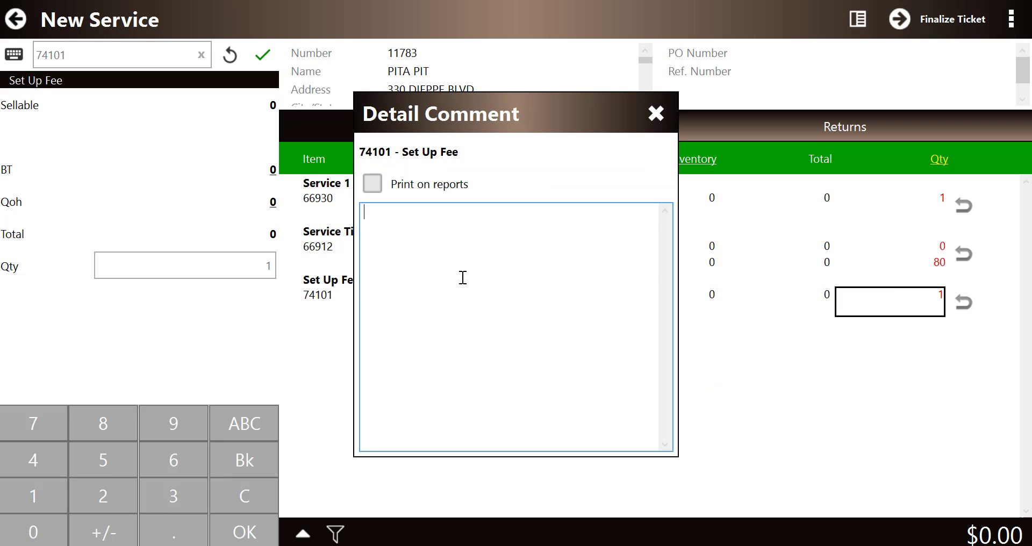
{"action": "type", "text": "Installed 10' Fre"}
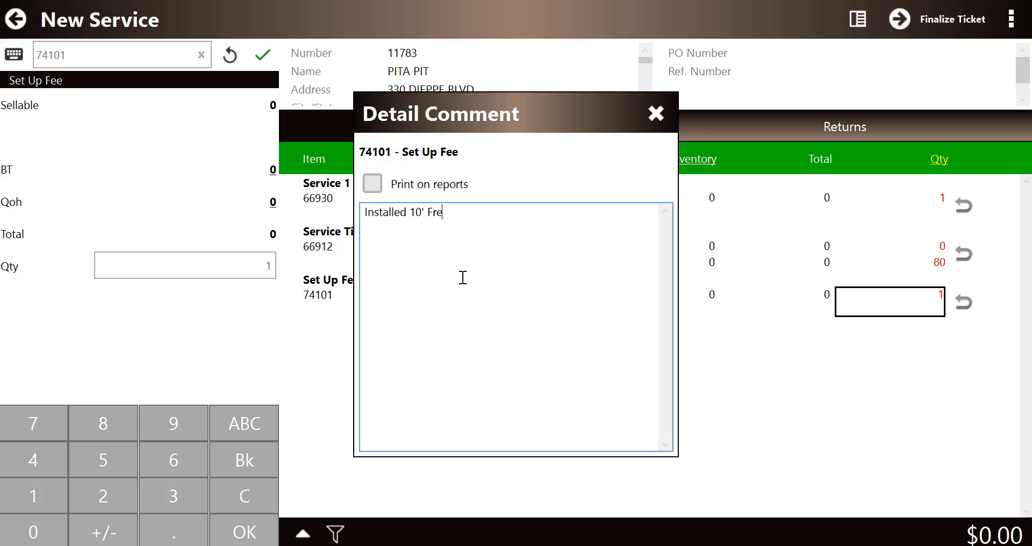
{"action": "type", "text": "ezer"}
{"action": "left_click", "coordinate": [655, 112]}
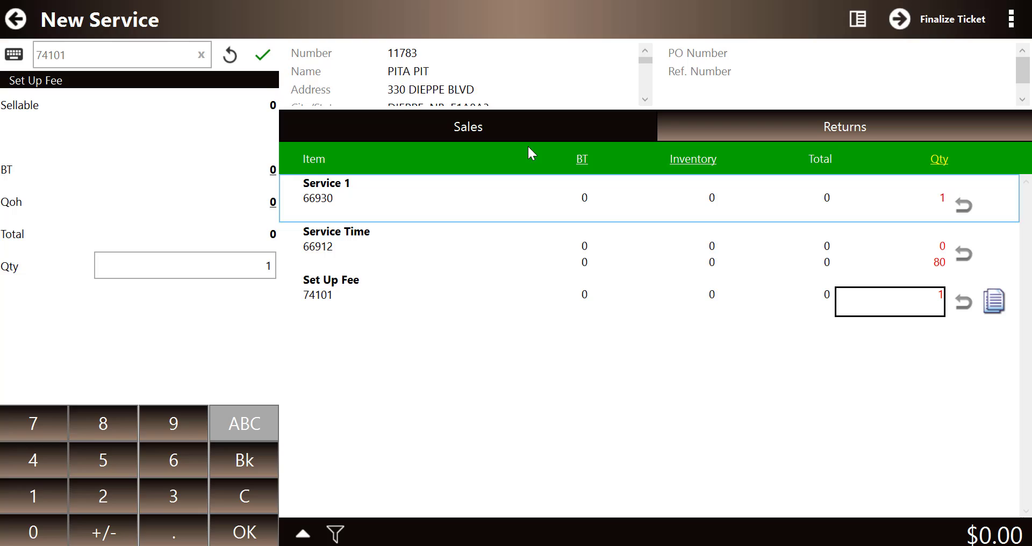
{"action": "left_click", "coordinate": [258, 52]}
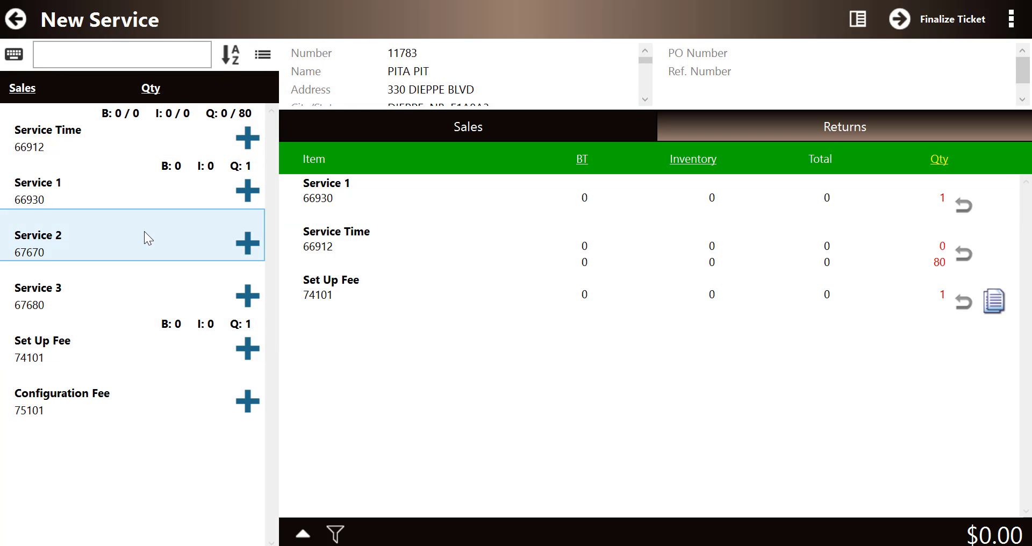
Expand the item details area and set its two panes to Item Information and Pricing for the Set Up Fee
{"action": "left_click", "coordinate": [304, 534]}
{"action": "left_click", "coordinate": [475, 411]}
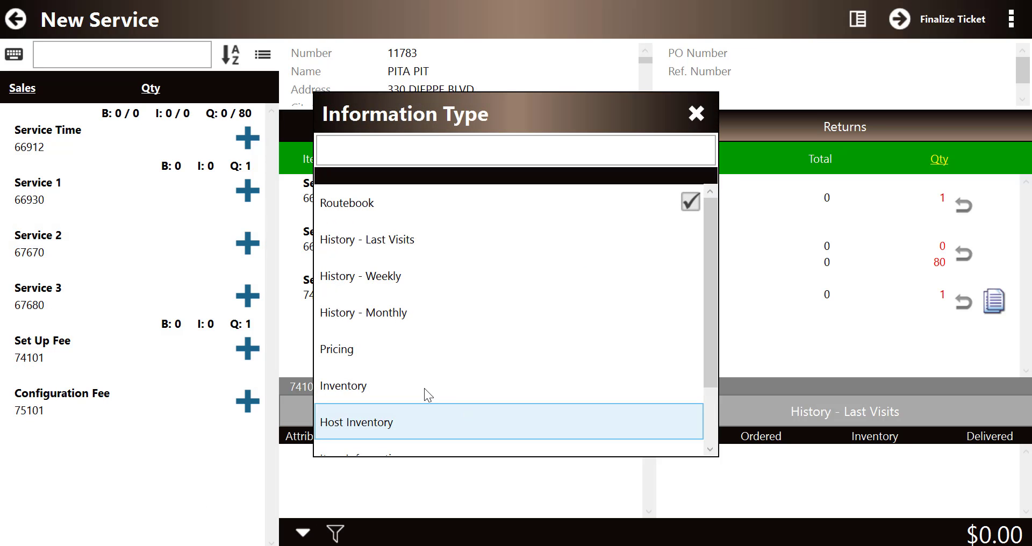
{"action": "left_click_drag", "start_coordinate": [711, 317], "coordinate": [711, 371]}
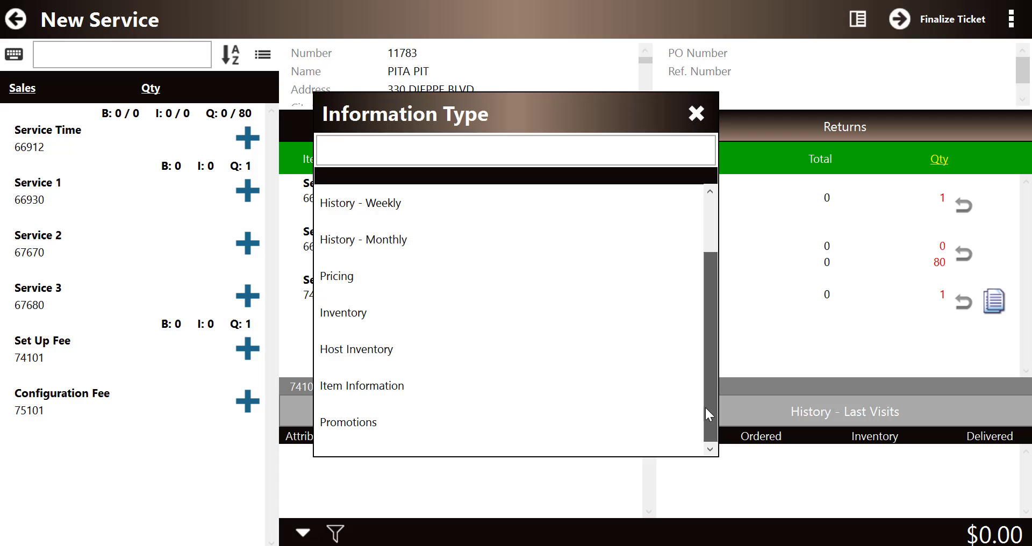
{"action": "left_click", "coordinate": [366, 388]}
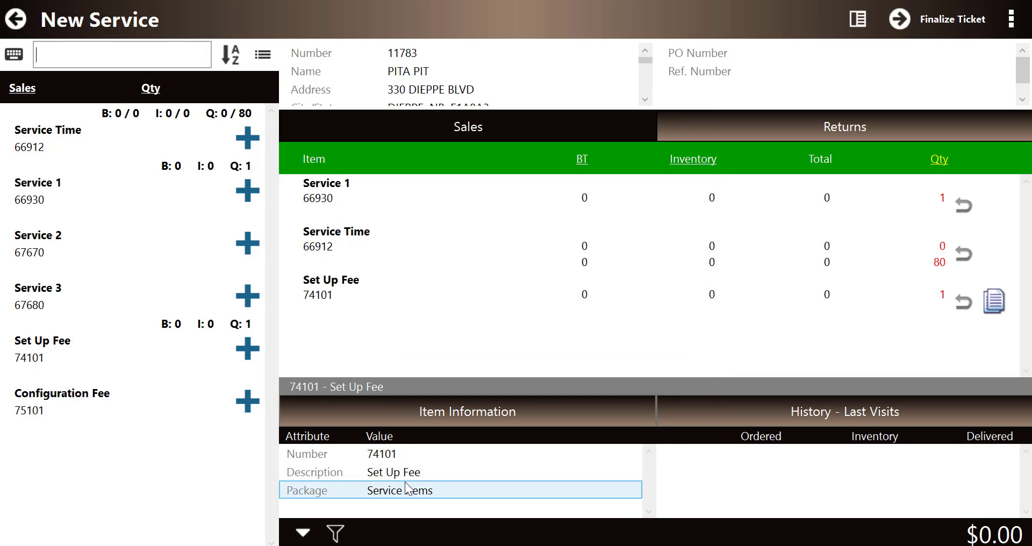
{"action": "left_click", "coordinate": [747, 411]}
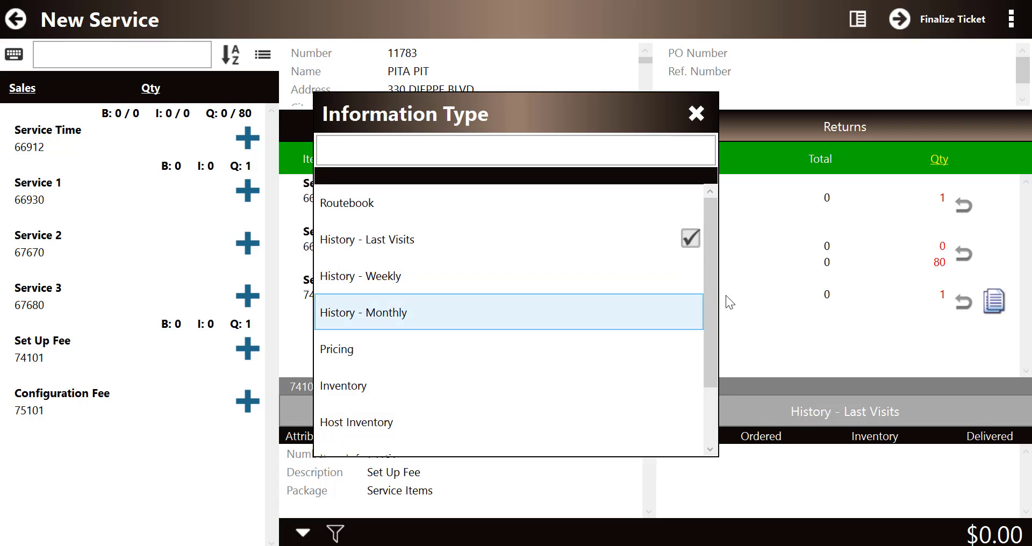
{"action": "left_click", "coordinate": [345, 349]}
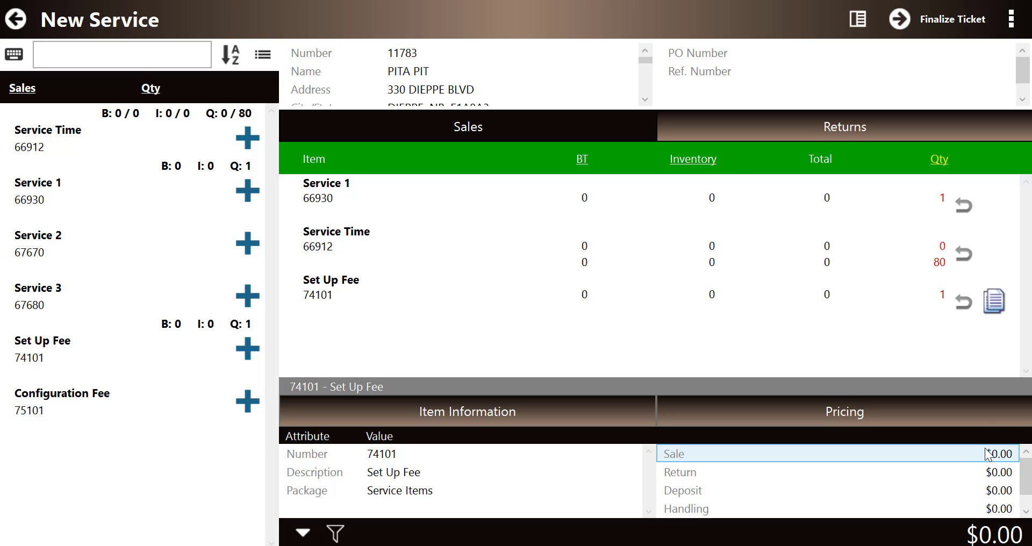
Check the returns view, finalize the ticket, and inspect Service 1's net price details without saving a change
{"action": "left_click", "coordinate": [780, 126]}
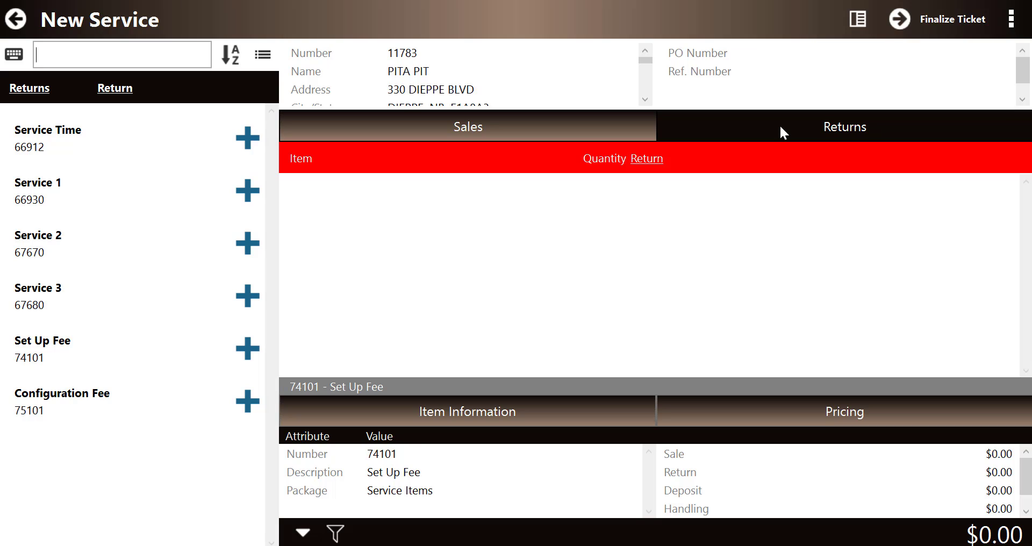
{"action": "left_click", "coordinate": [957, 18]}
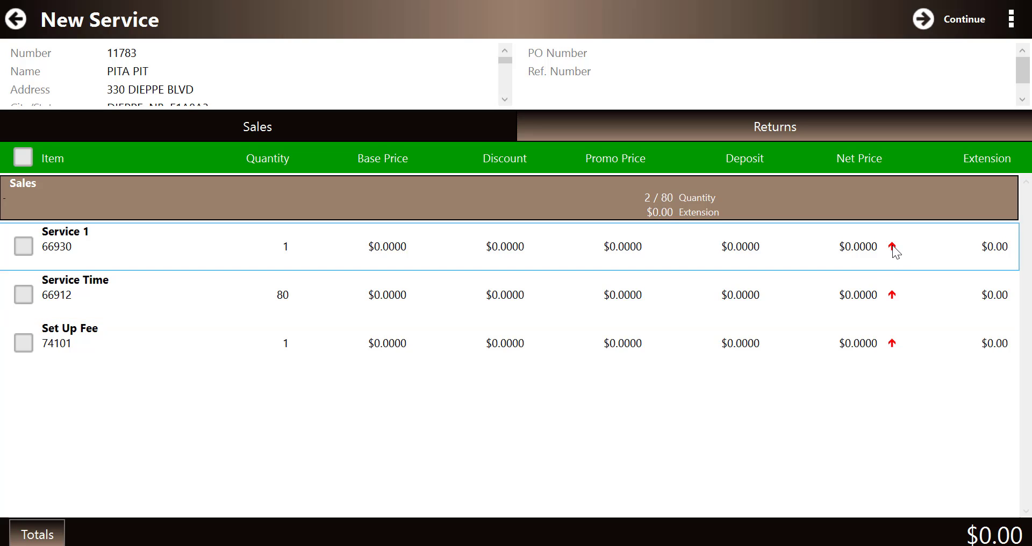
{"action": "left_click", "coordinate": [868, 251]}
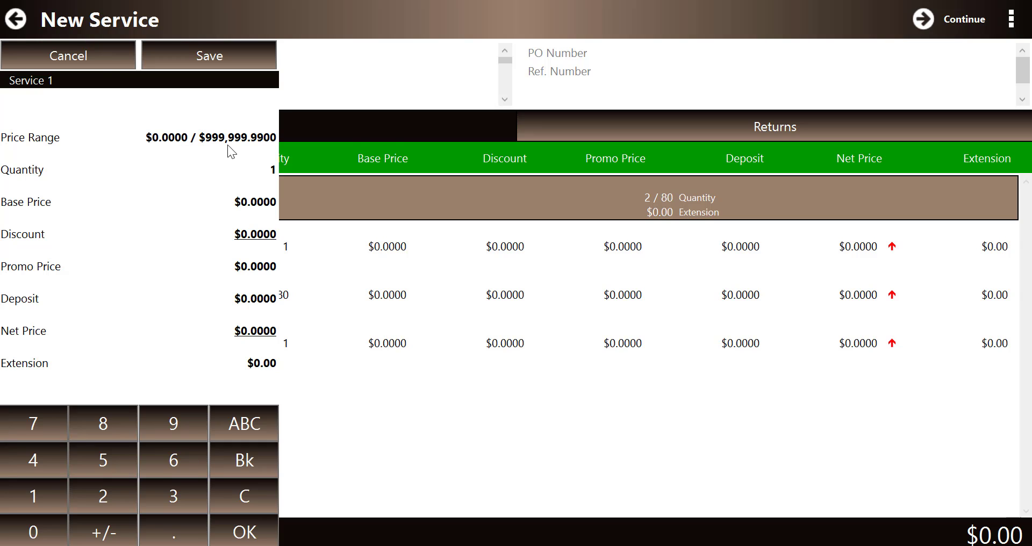
{"action": "left_click", "coordinate": [86, 61]}
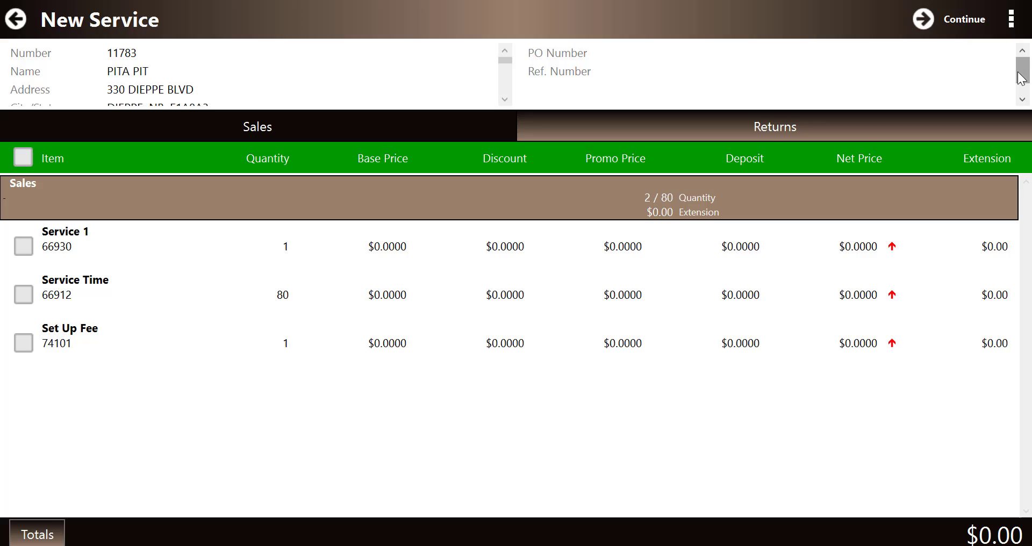
Continue to the service summary, post the ticket and decline performing DEX
{"action": "left_click", "coordinate": [964, 20]}
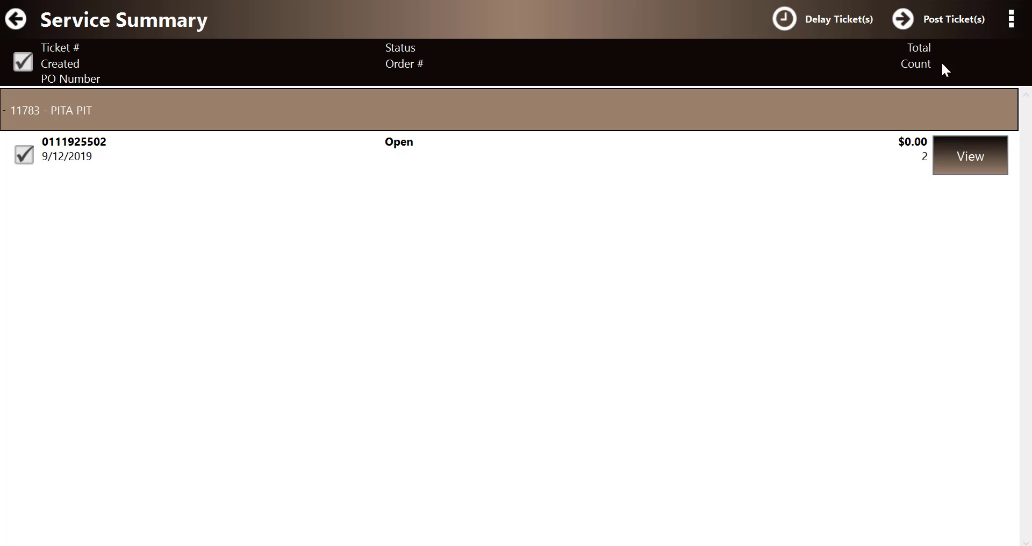
{"action": "left_click", "coordinate": [951, 18]}
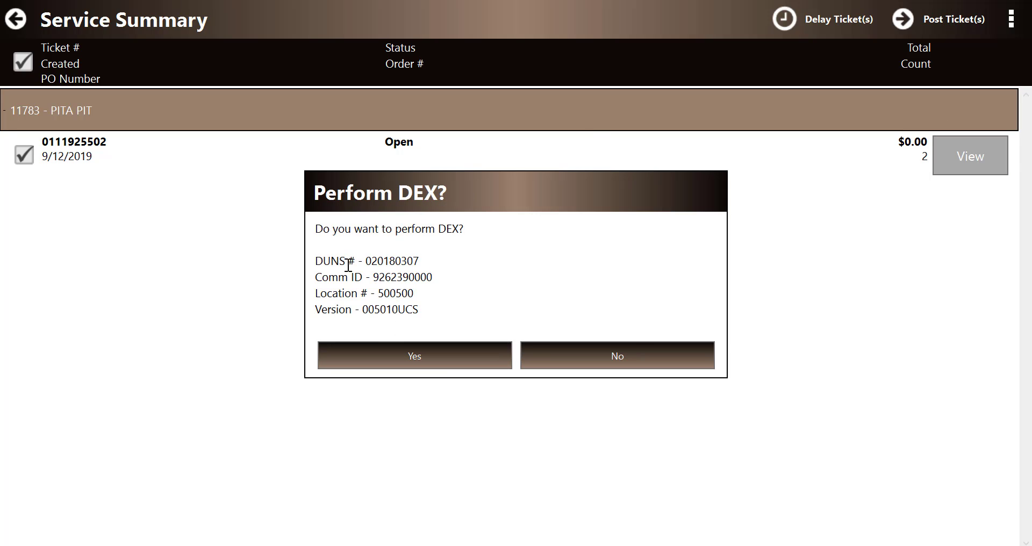
{"action": "left_click", "coordinate": [615, 357]}
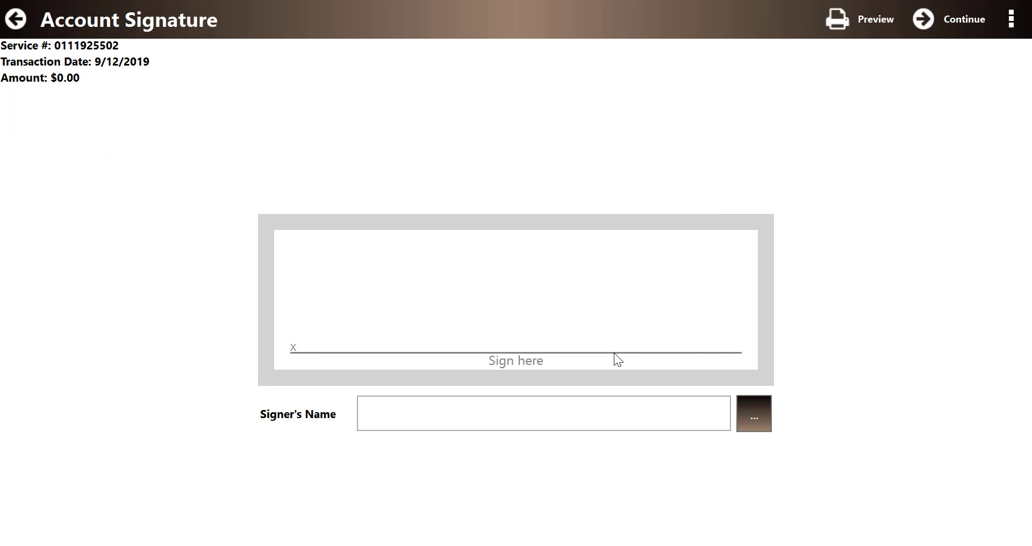
Draw a signature on the account signature pad and set the signer's name to "Field Service Tech One"
{"action": "mouse_move", "coordinate": [348, 314]}
{"action": "left_mouse_down"}
{"action": "mouse_move", "coordinate": [517, 275]}
{"action": "mouse_move", "coordinate": [757, 278]}
{"action": "left_mouse_up"}
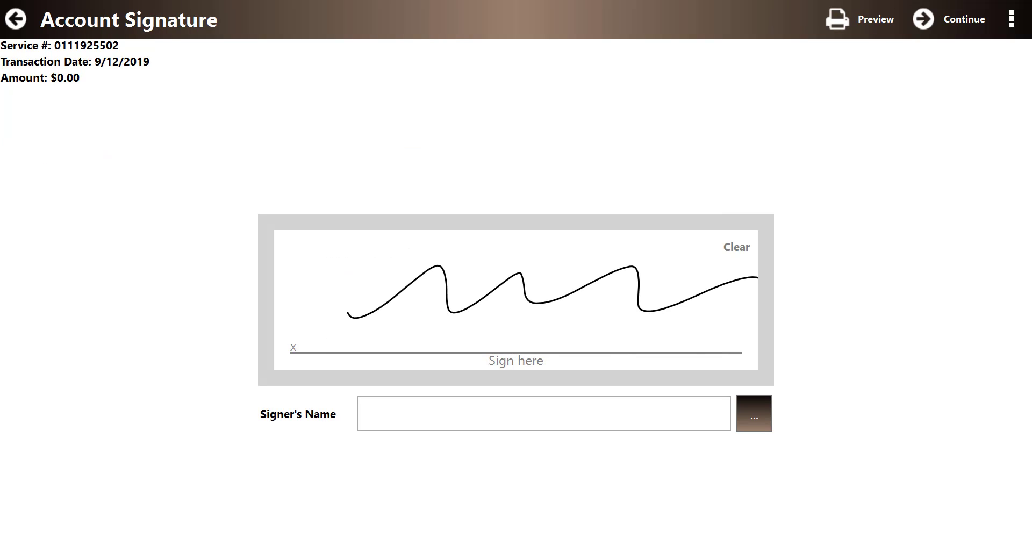
{"action": "left_click", "coordinate": [763, 415]}
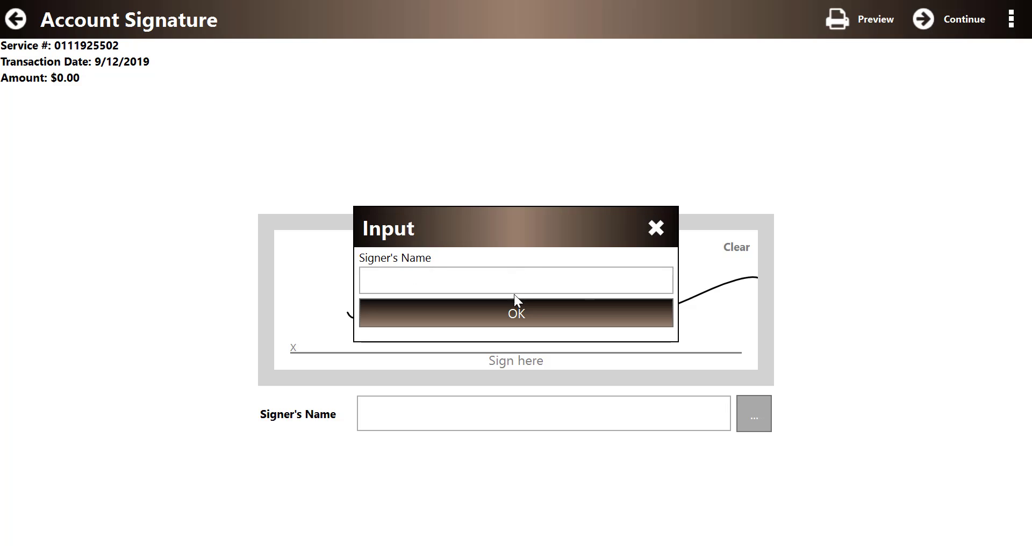
{"action": "type", "text": "Field Service Tech One"}
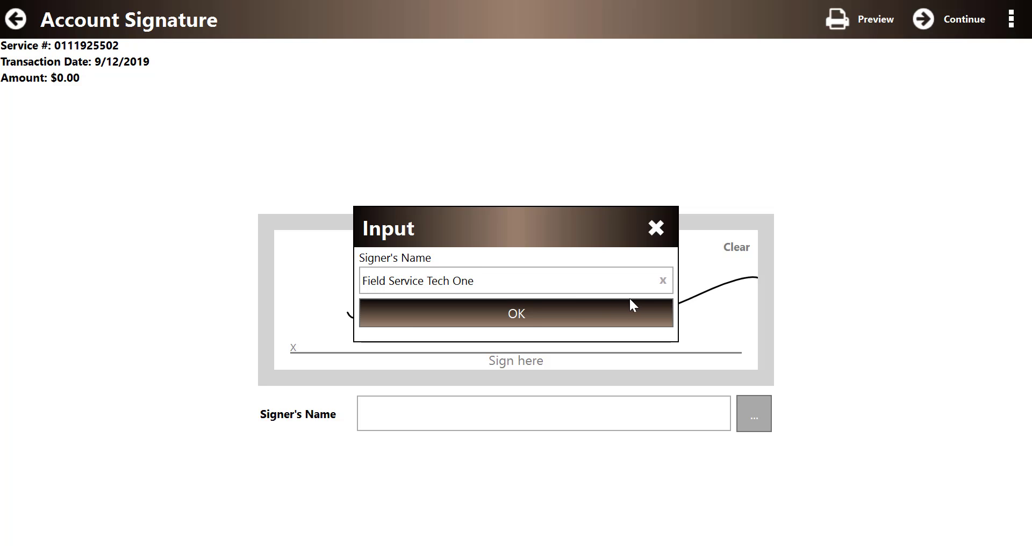
{"action": "left_click", "coordinate": [551, 310]}
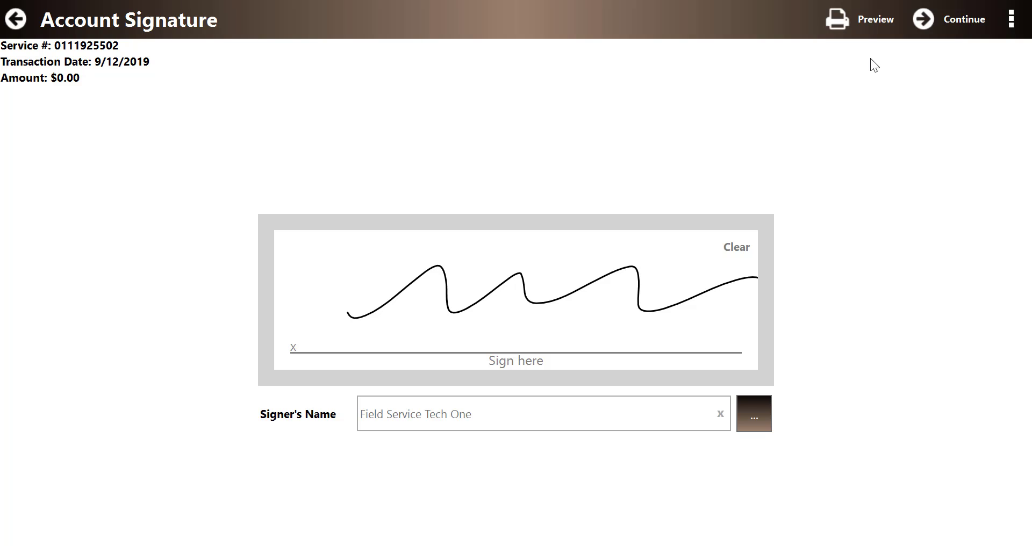
Continue to the invoice print preview, review it down to the signature, and proceed to the service menu without printing
{"action": "left_click", "coordinate": [964, 19]}
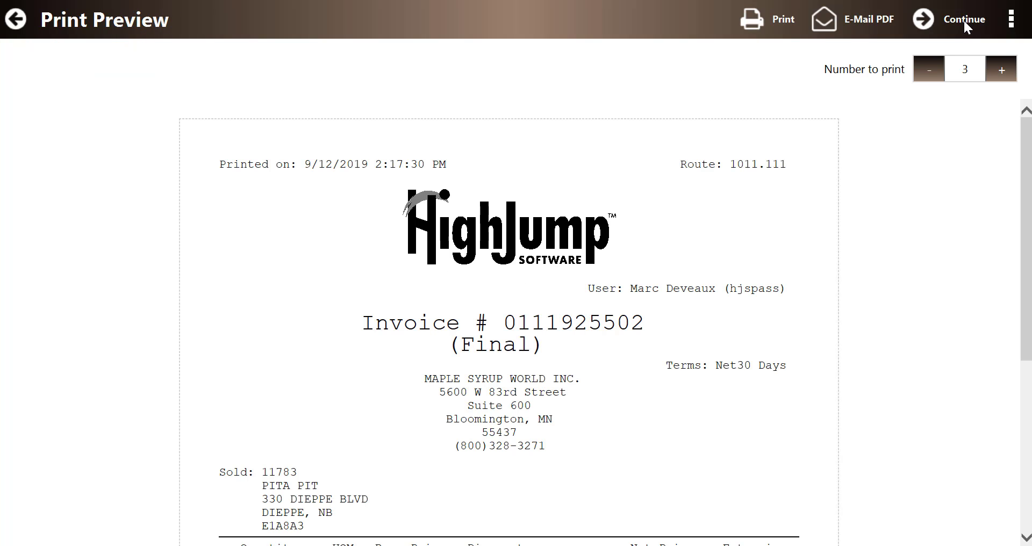
{"action": "scroll", "coordinate": [816, 298], "scroll_direction": "down", "scroll_amount": 5}
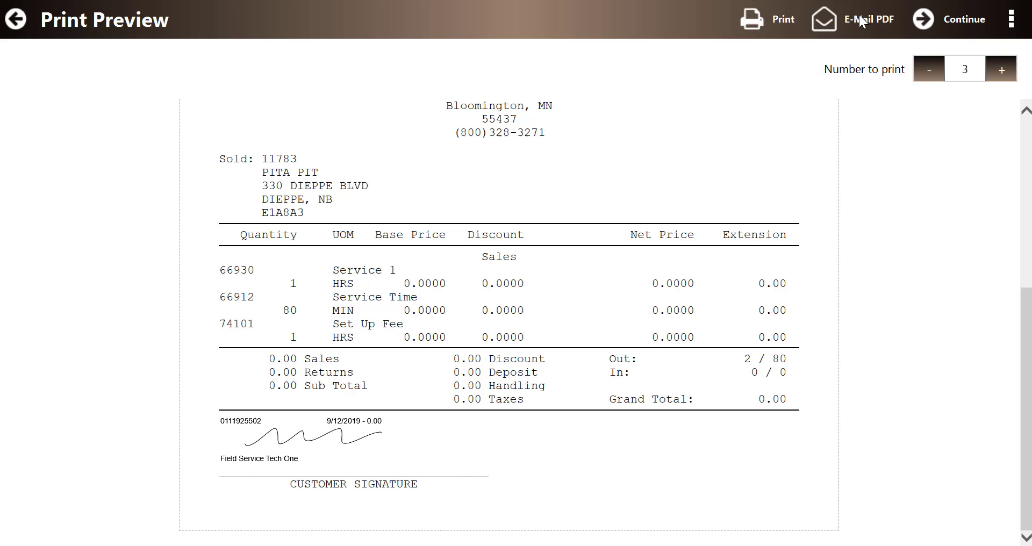
{"action": "left_click", "coordinate": [966, 19]}
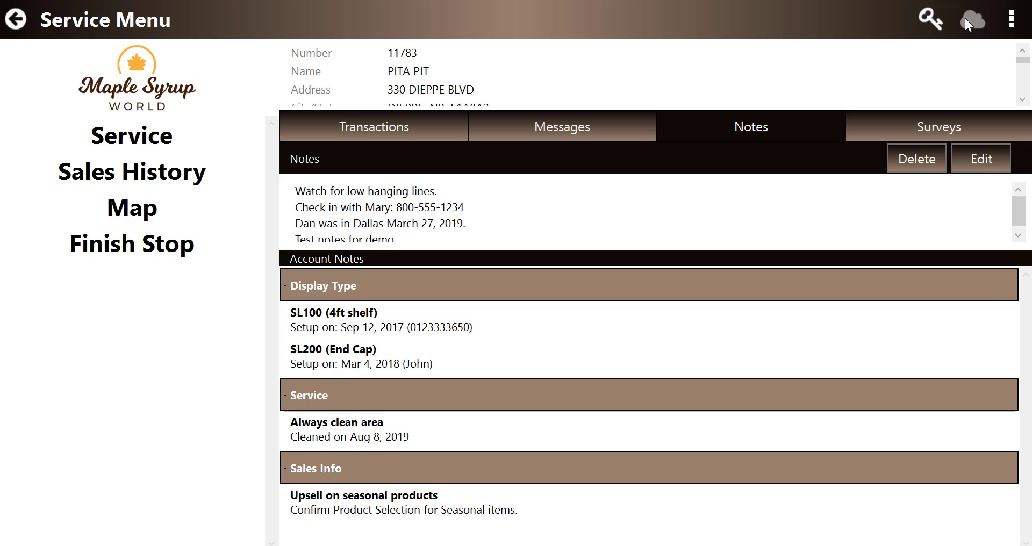
Start the Merchandise Tasks survey, answering No to the promo plan review and giving the reason "Manager was not in"
{"action": "left_click", "coordinate": [938, 126]}
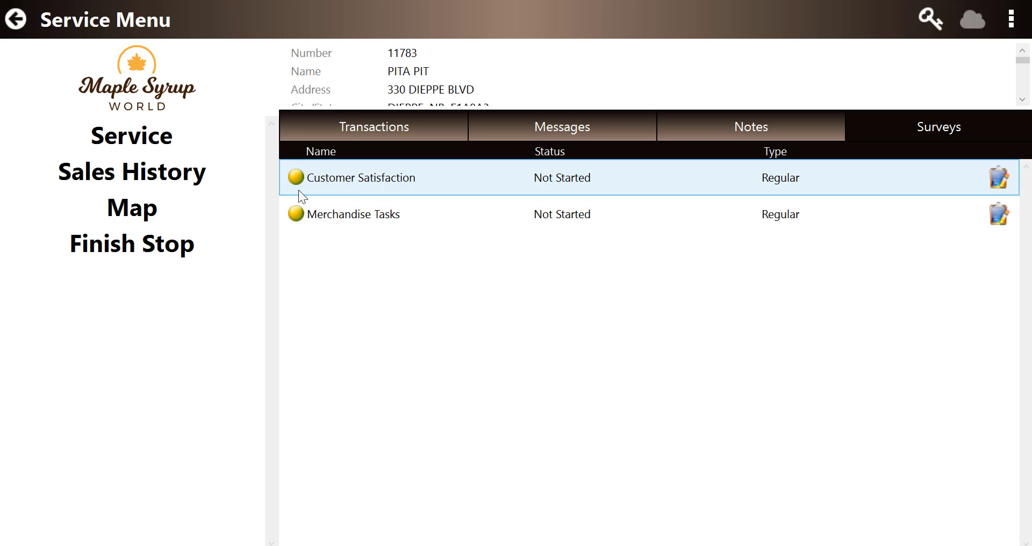
{"action": "left_click", "coordinate": [999, 214]}
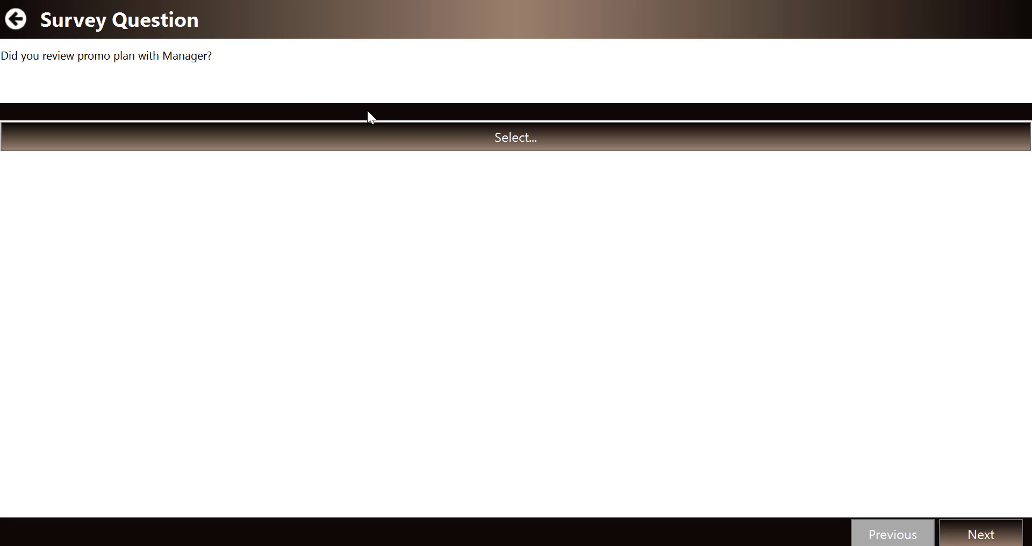
{"action": "left_click", "coordinate": [450, 138]}
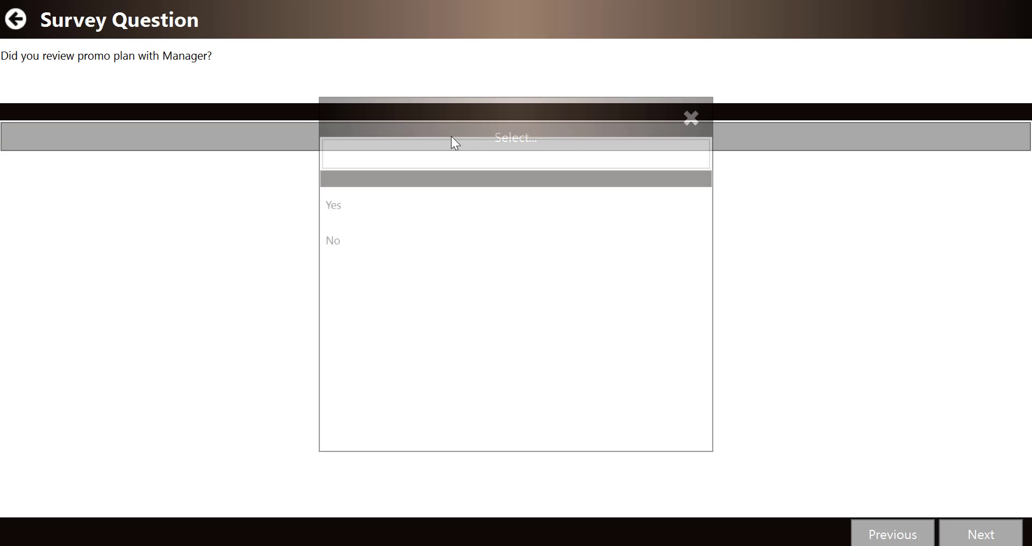
{"action": "left_click", "coordinate": [347, 241]}
{"action": "left_click", "coordinate": [985, 533]}
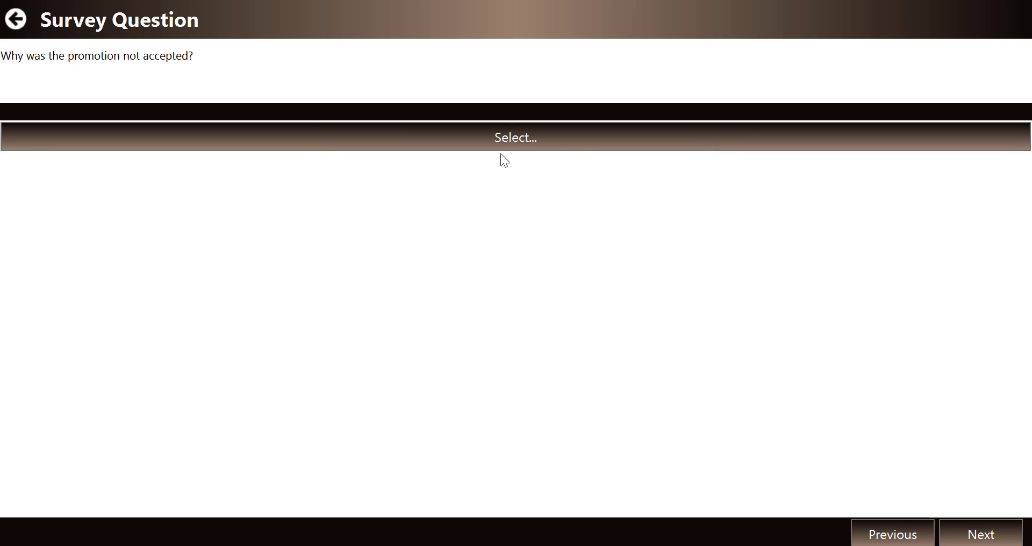
{"action": "left_click", "coordinate": [515, 140]}
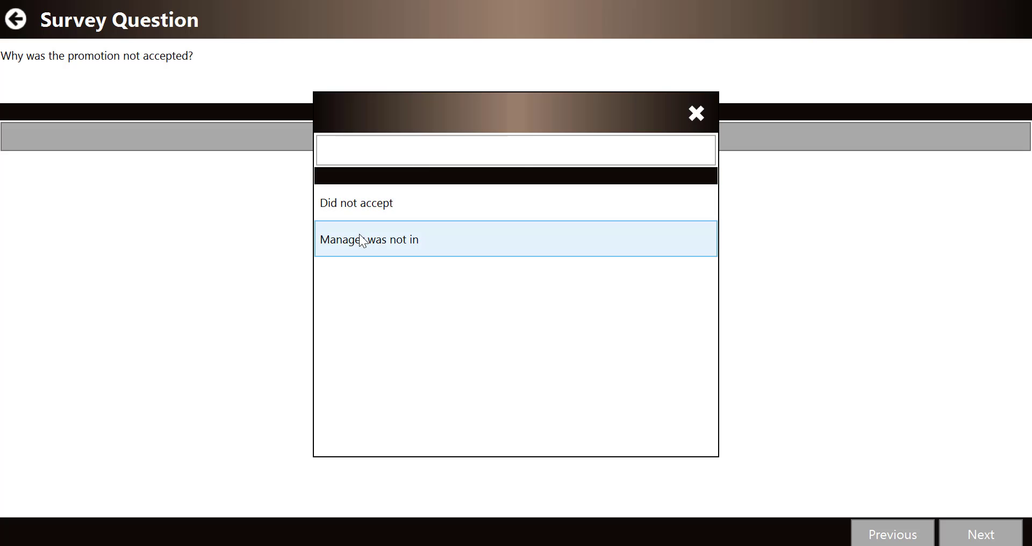
{"action": "left_click", "coordinate": [362, 238]}
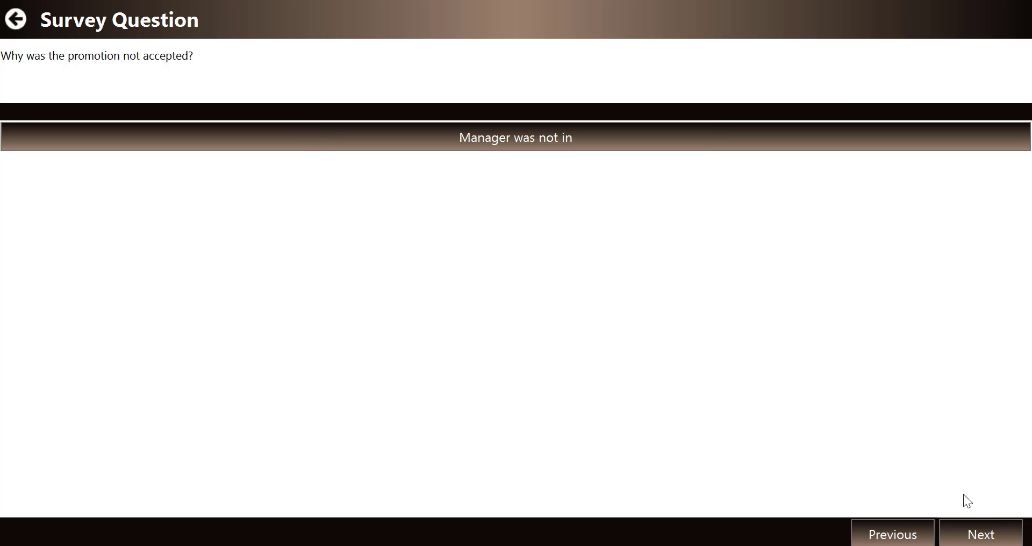
{"action": "left_click", "coordinate": [976, 531]}
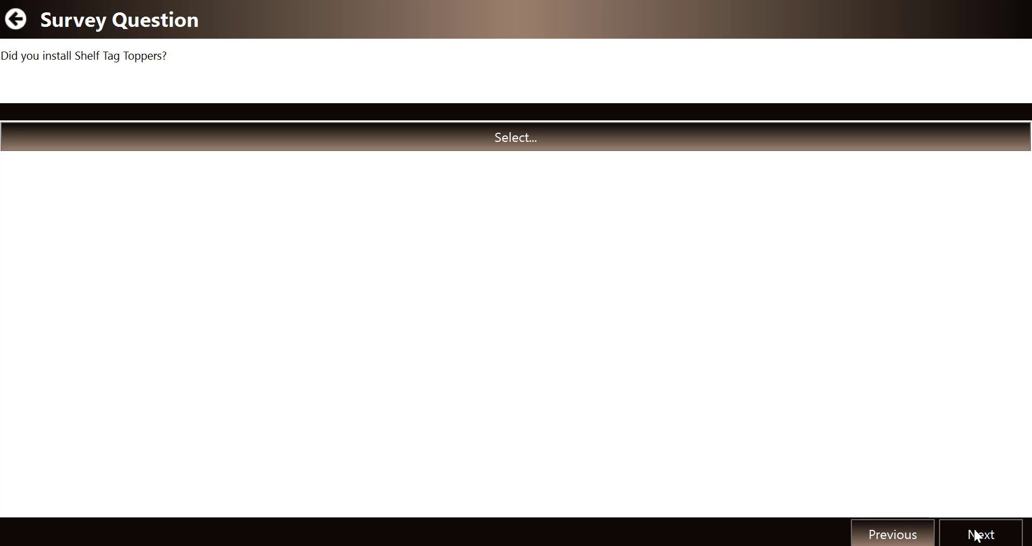
Answer No to installing Shelf Tag Toppers and No to reviewing and removing code dated products
{"action": "left_click", "coordinate": [523, 146]}
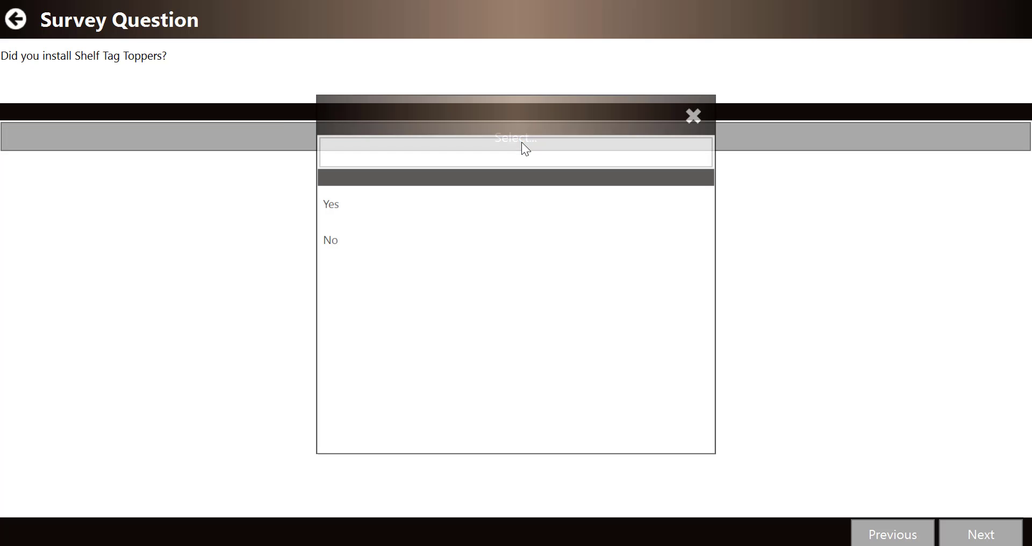
{"action": "left_click", "coordinate": [355, 240]}
{"action": "left_click", "coordinate": [976, 530]}
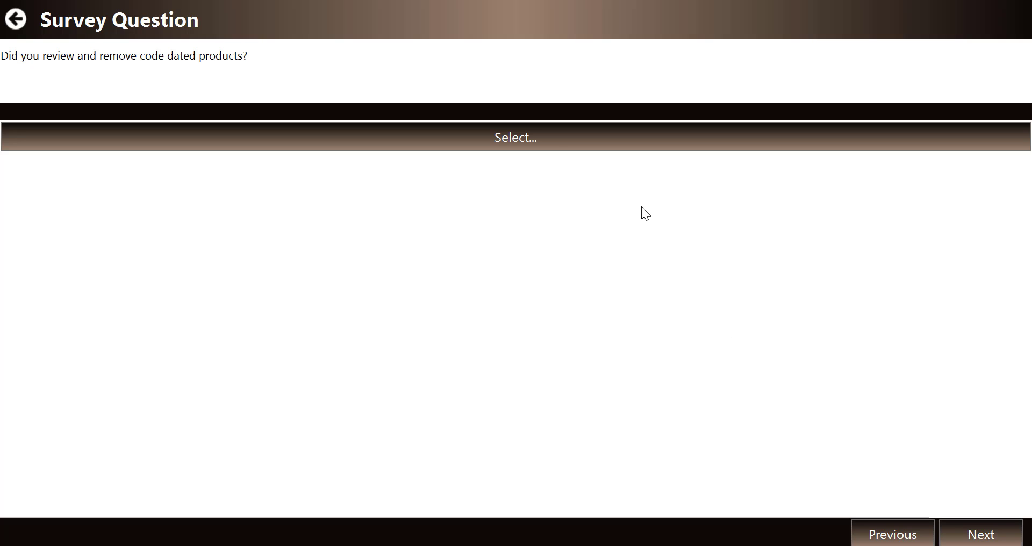
{"action": "left_click", "coordinate": [530, 136]}
{"action": "left_click", "coordinate": [347, 240]}
{"action": "left_click", "coordinate": [979, 535]}
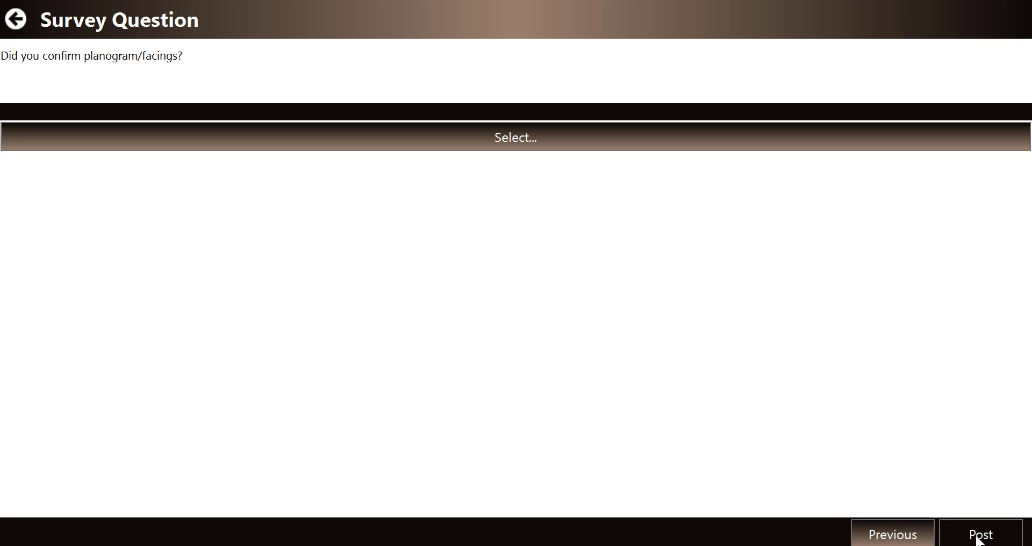
Answer Yes to confirming planogram/facings and Yes to whether there were any issues
{"action": "left_click", "coordinate": [552, 143]}
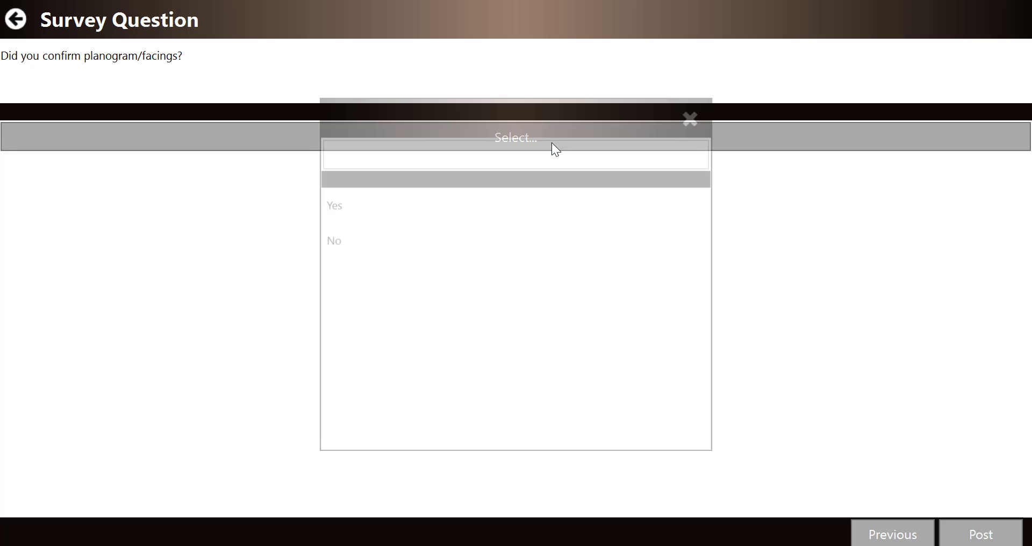
{"action": "left_click", "coordinate": [378, 201]}
{"action": "left_click", "coordinate": [984, 536]}
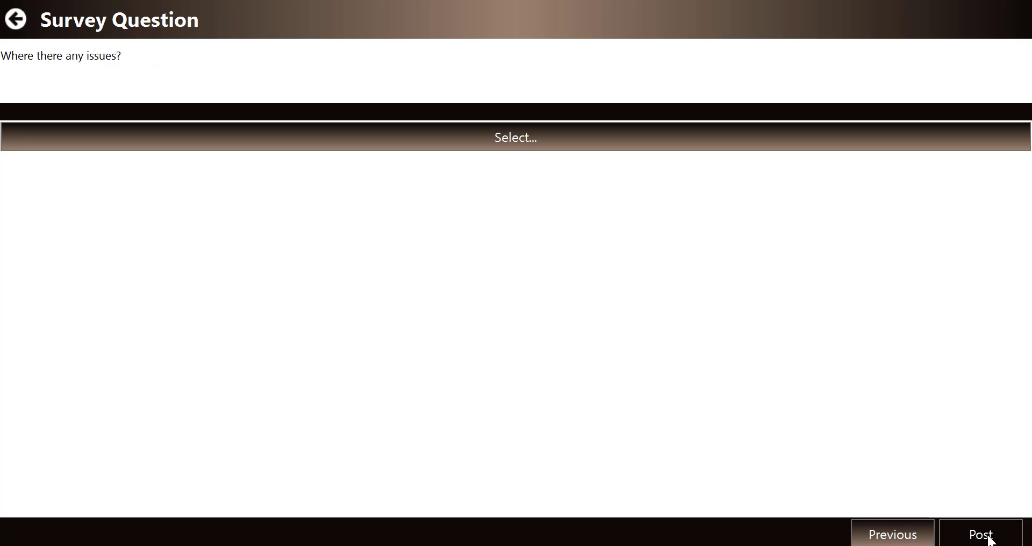
{"action": "left_click", "coordinate": [508, 140]}
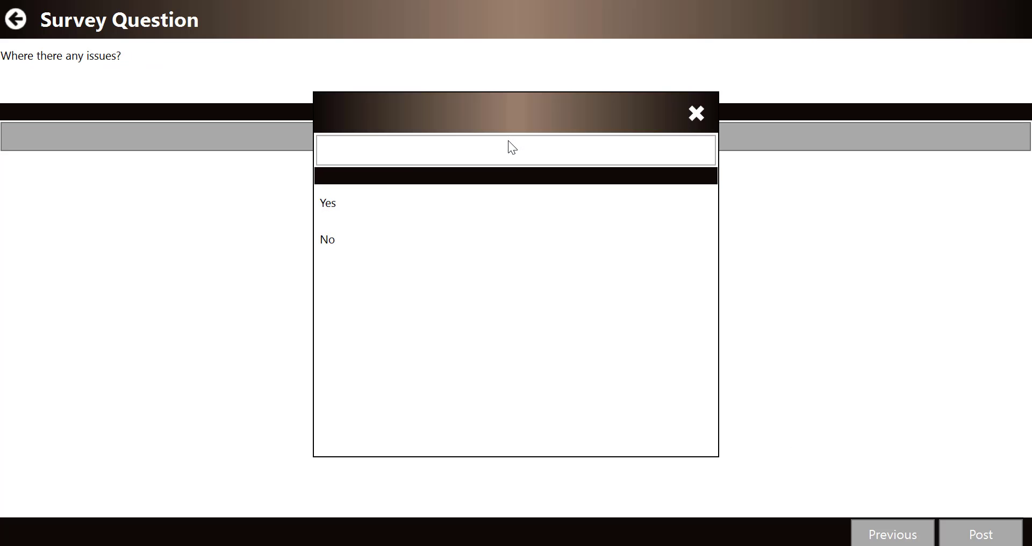
{"action": "left_click", "coordinate": [345, 201]}
{"action": "left_click", "coordinate": [981, 534]}
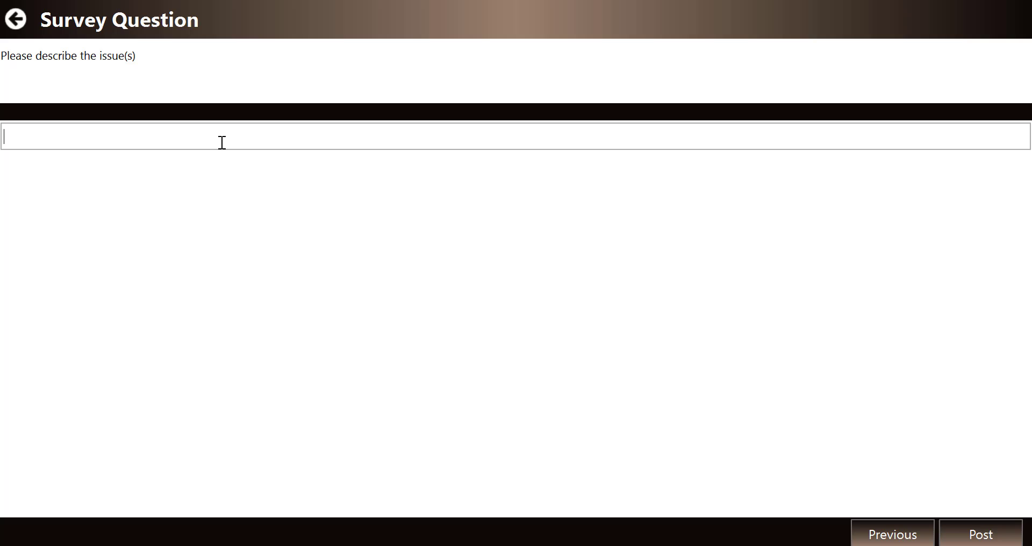
Describe the issue as "Freezer cord did not reach - had to install extension" and post the survey
{"action": "type", "text": "Freezer co"}
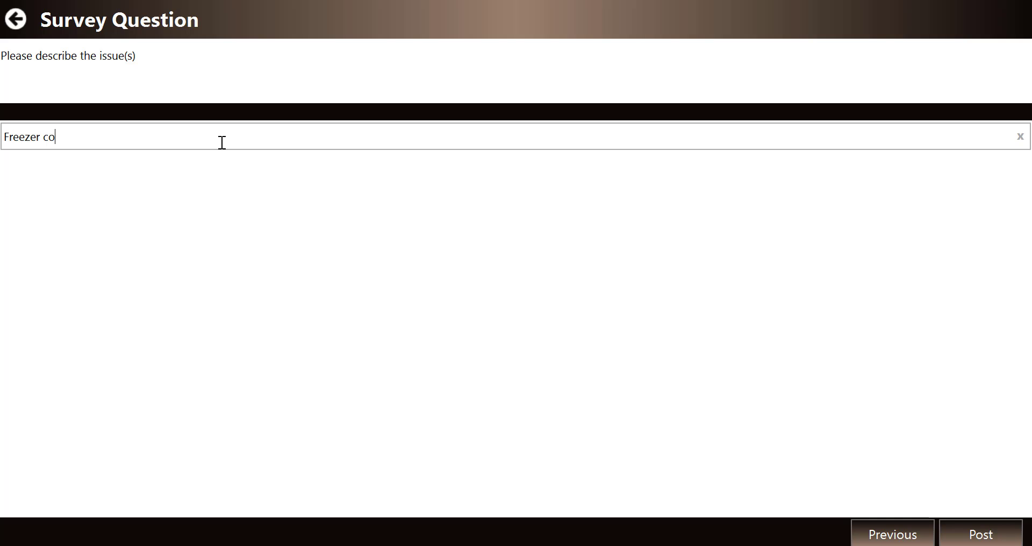
{"action": "type", "text": "rd did not reach - had to install extension"}
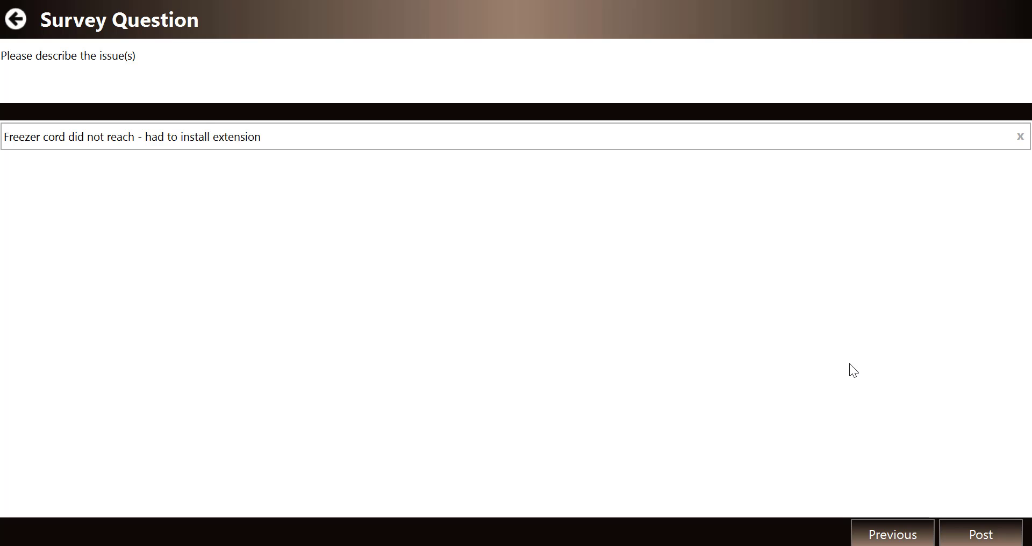
{"action": "left_click", "coordinate": [980, 534]}
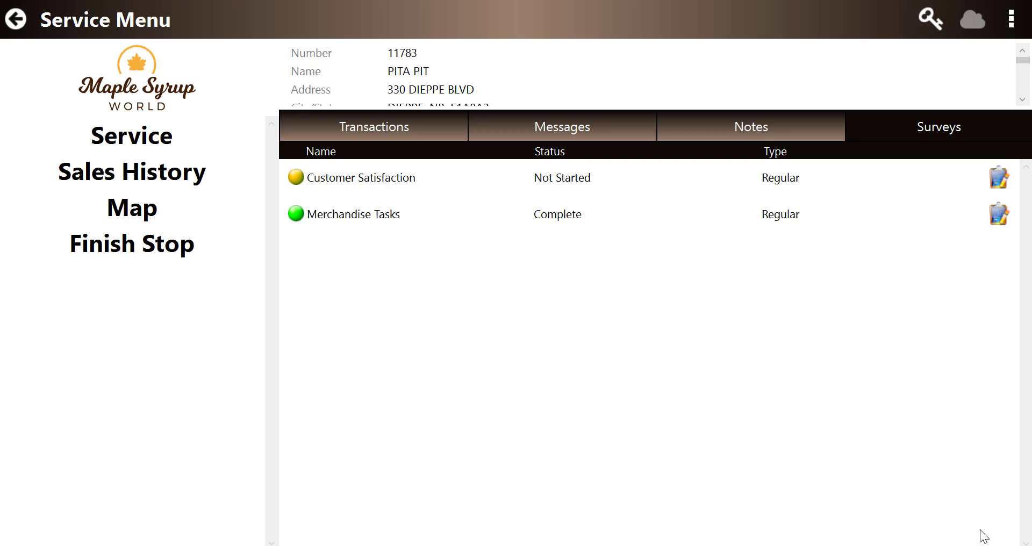
Finish the PITA PIT stop and review the SPORTS ROCK account information
{"action": "left_click", "coordinate": [141, 243]}
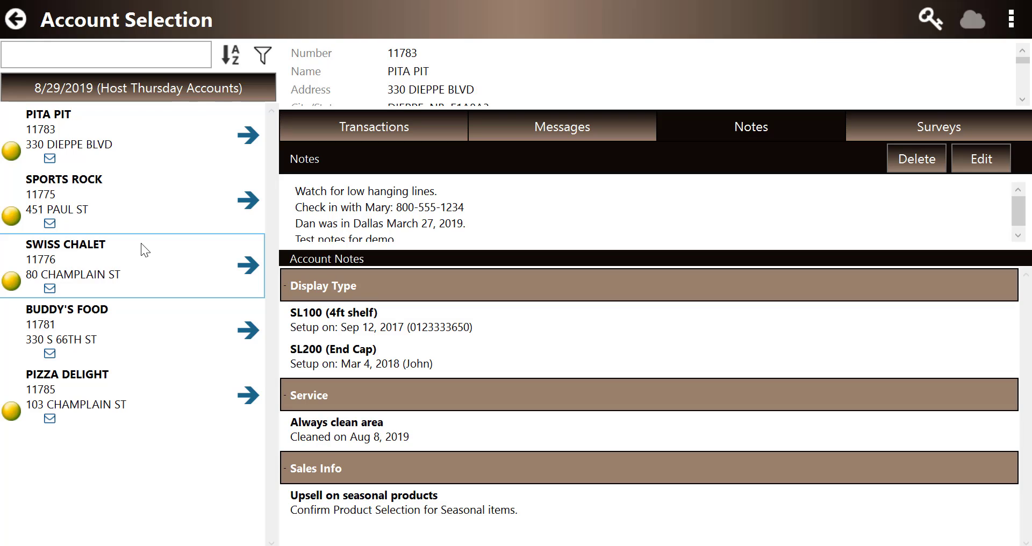
{"action": "left_click", "coordinate": [152, 198]}
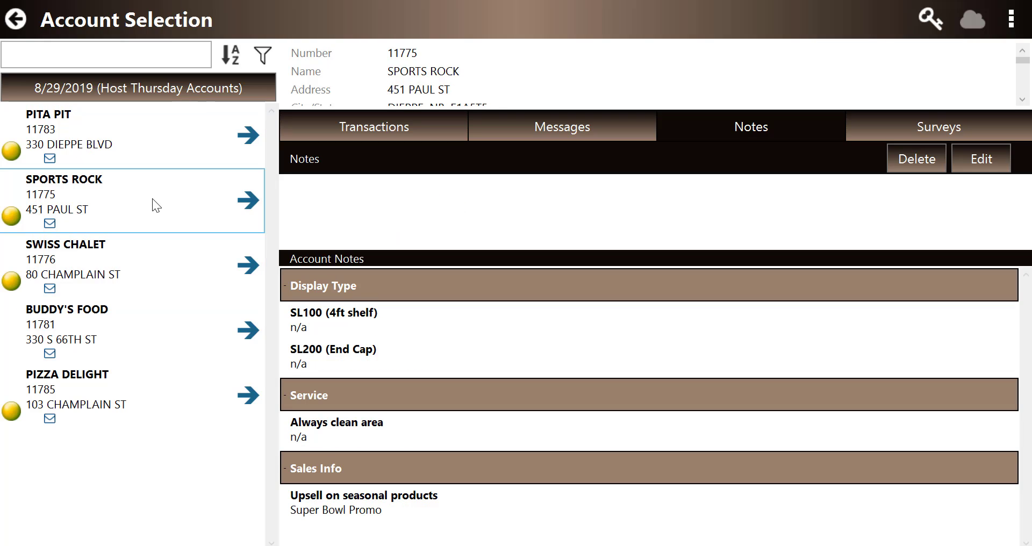
{"action": "left_click", "coordinate": [440, 76]}
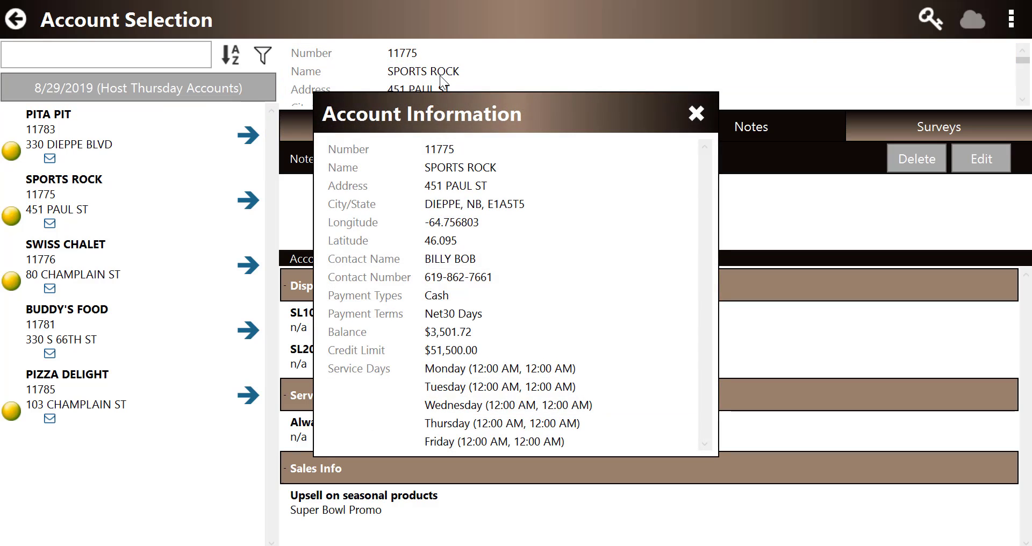
{"action": "left_click", "coordinate": [699, 112]}
Enter the SPORTS ROCK service menu past its message and check the account's location on the map
{"action": "left_click", "coordinate": [254, 199]}
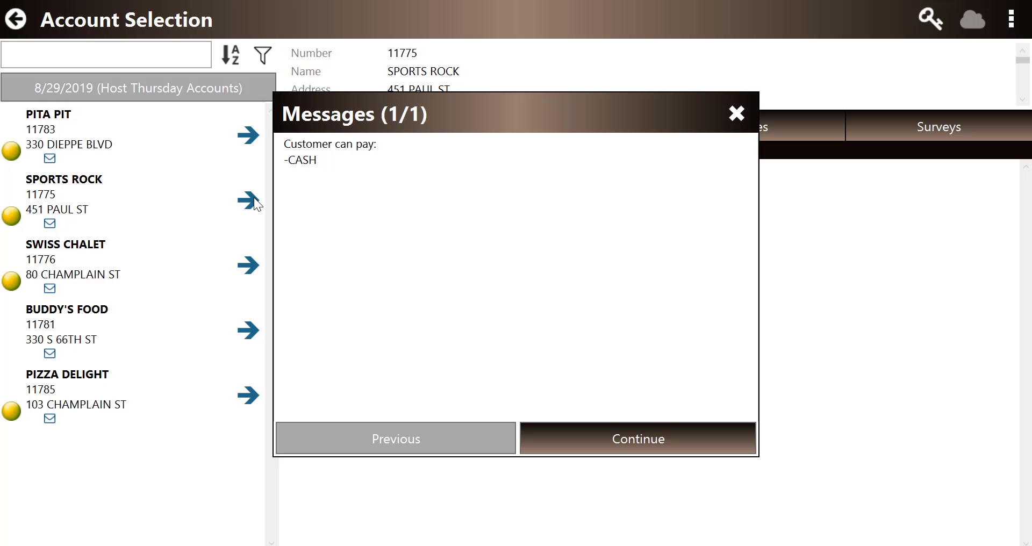
{"action": "left_click", "coordinate": [673, 440]}
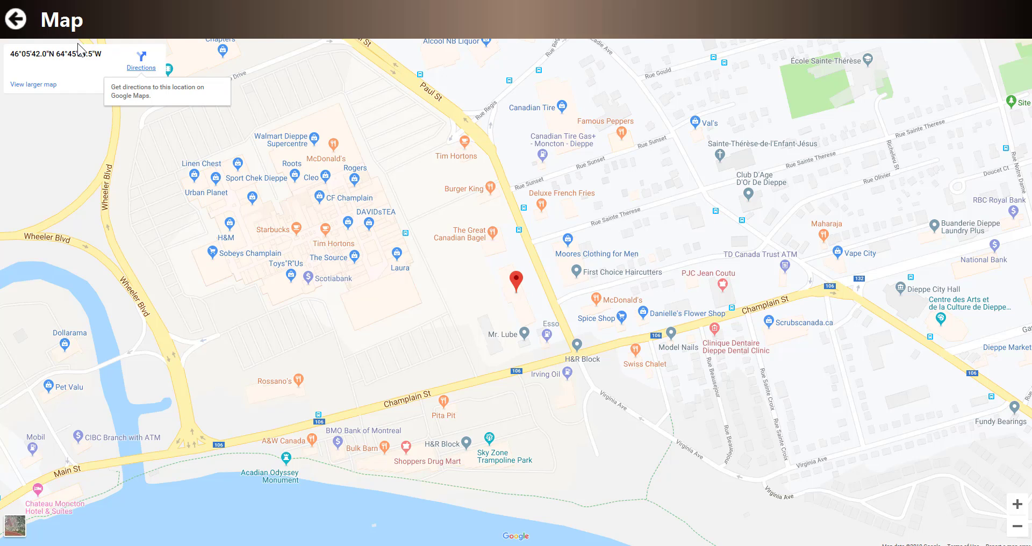
{"action": "left_click", "coordinate": [16, 20]}
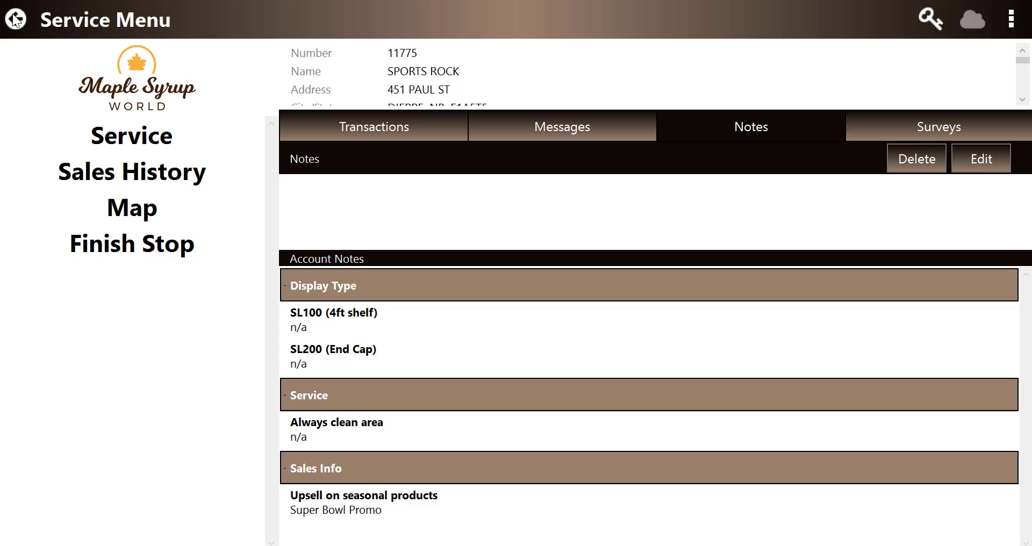